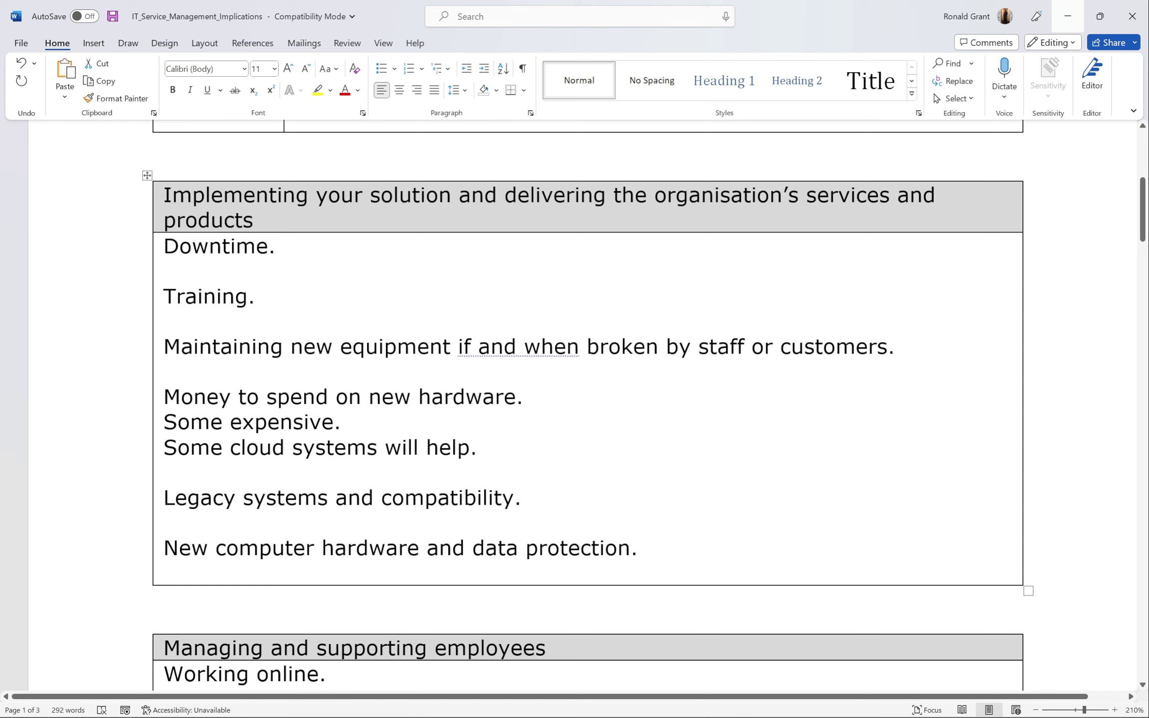
- Review the implementation-issues cell, checking the Downtime and Training lines
drag(648, 548, 165, 244)
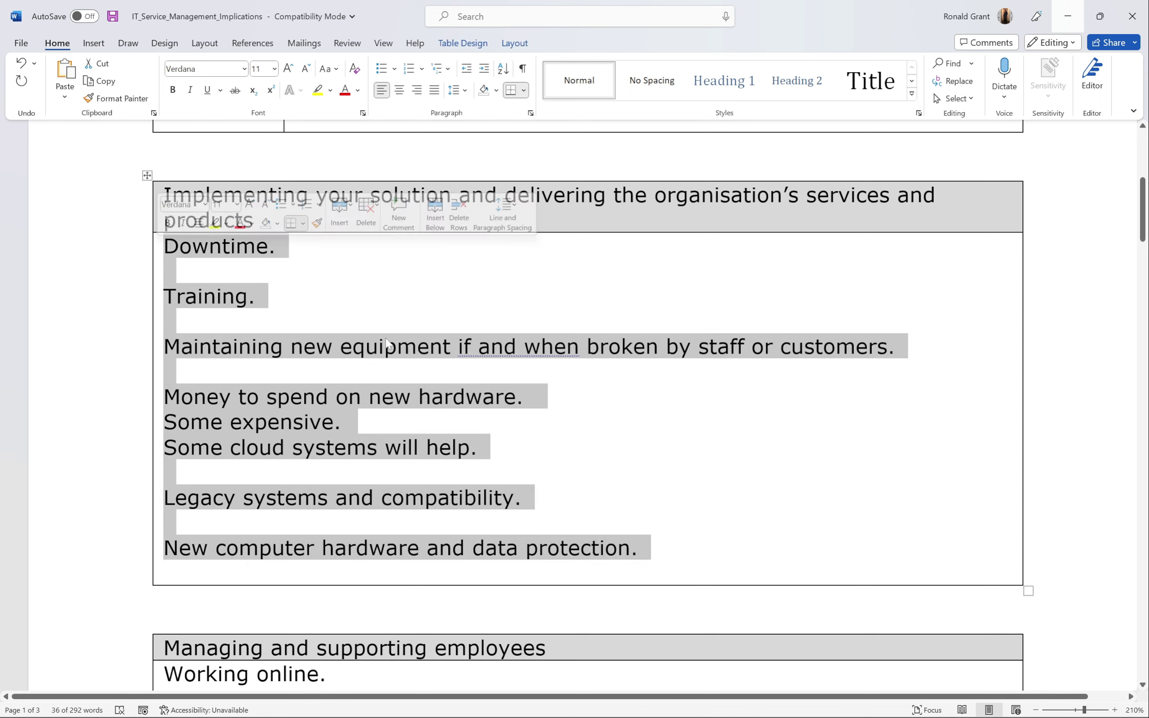
click(492, 296)
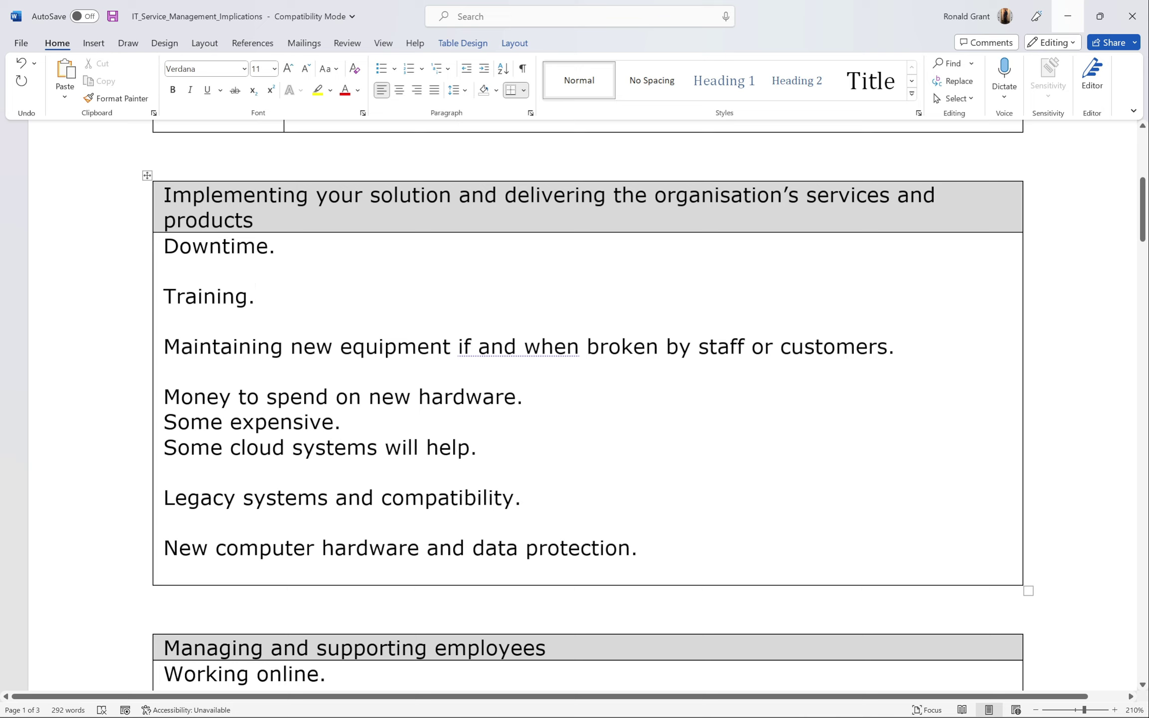
scroll(644, 404, up, 2)
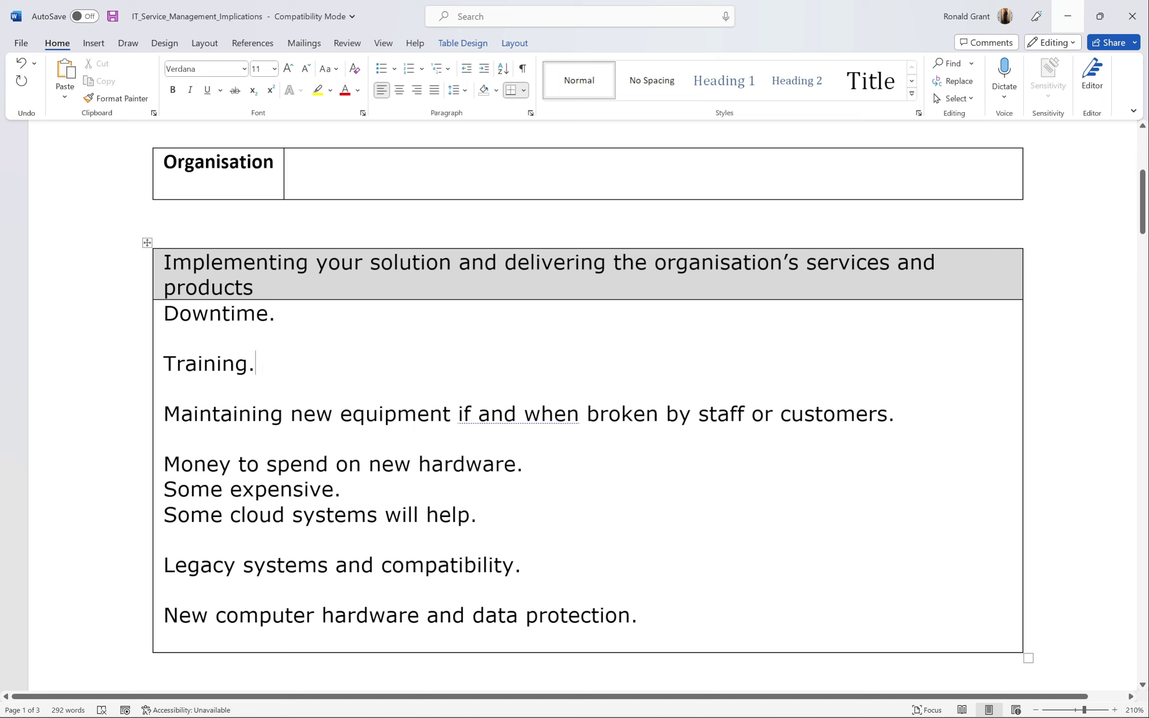
drag(282, 314, 210, 319)
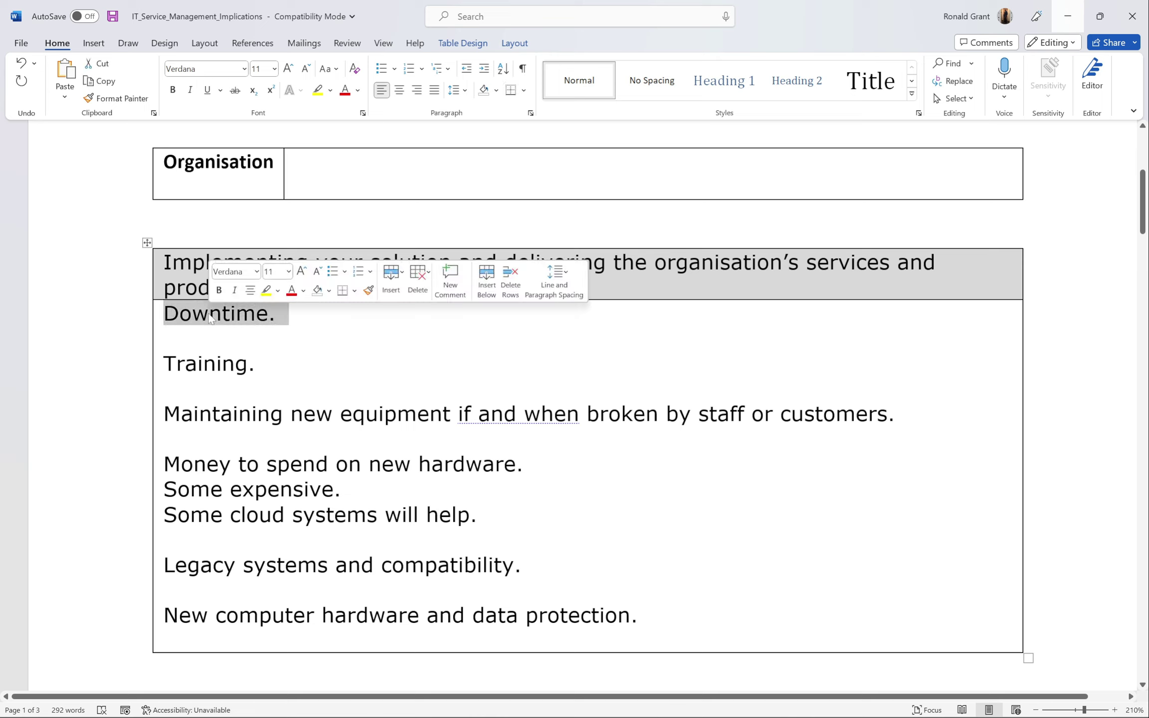
click(294, 327)
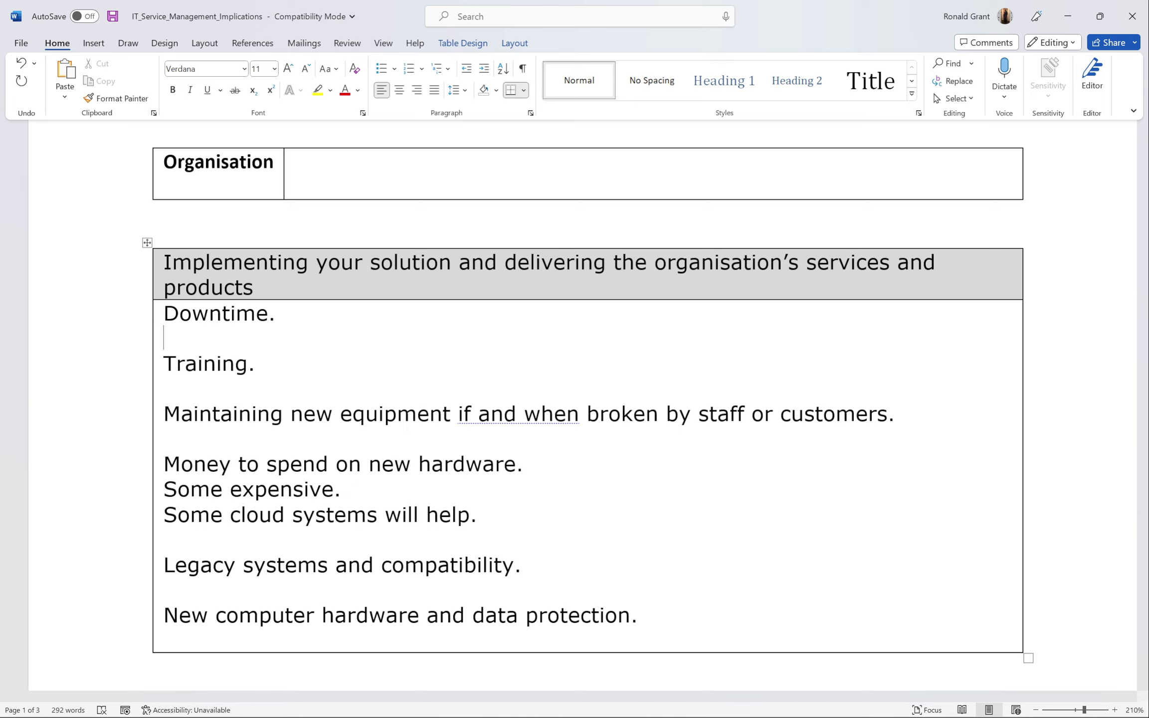
right_click(276, 313)
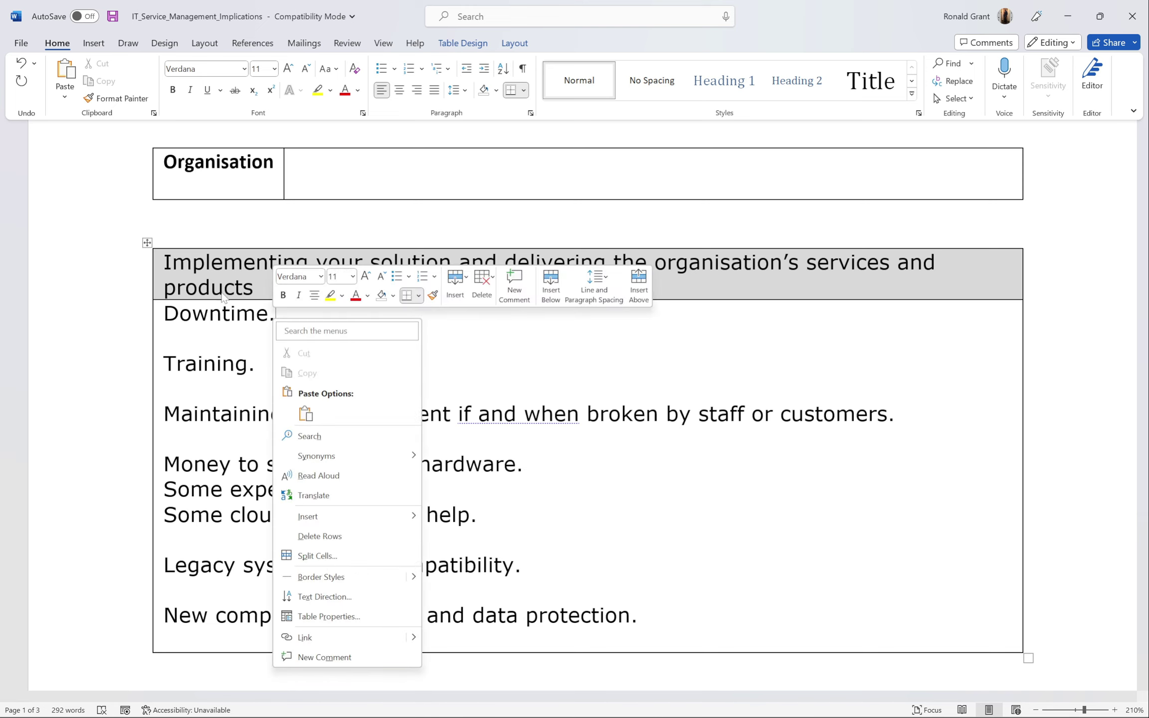
key(Escape)
drag(165, 314, 287, 315)
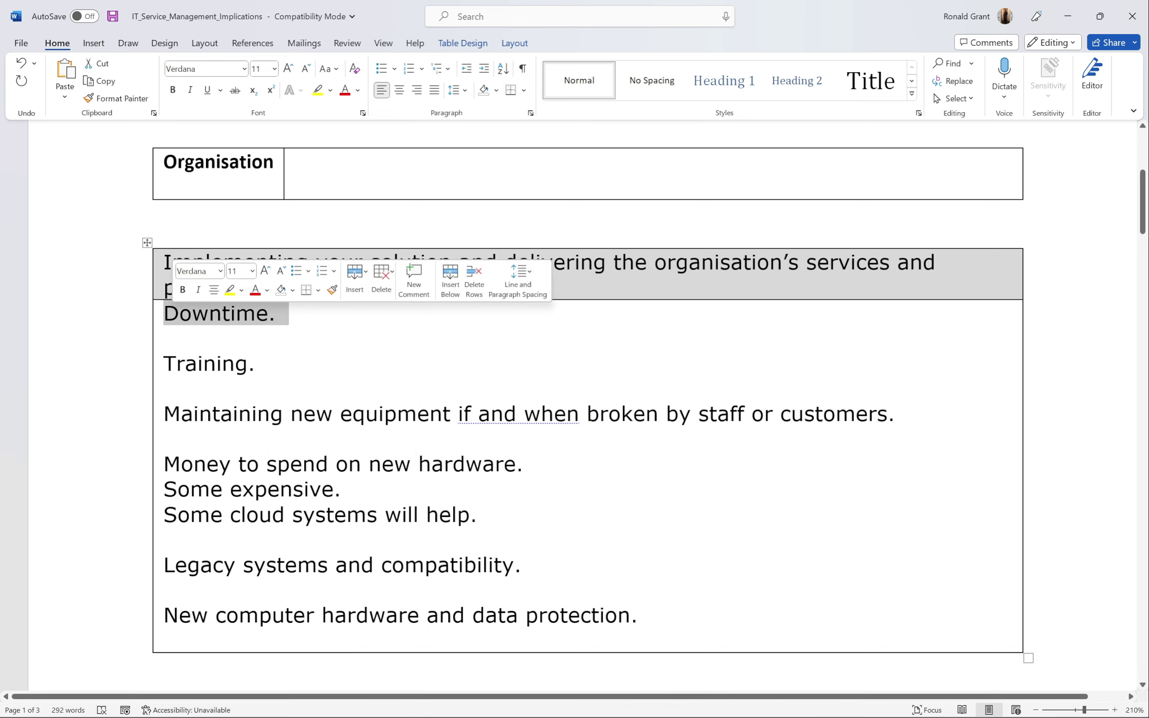
click(203, 363)
click(256, 364)
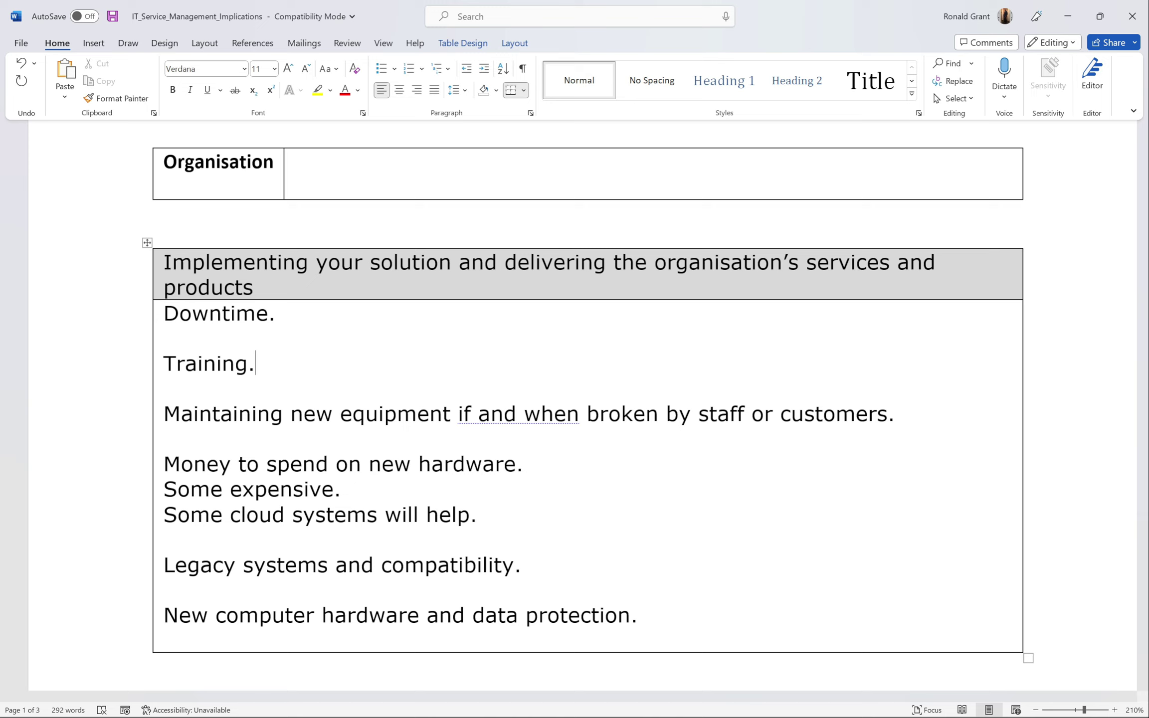
drag(283, 354, 182, 315)
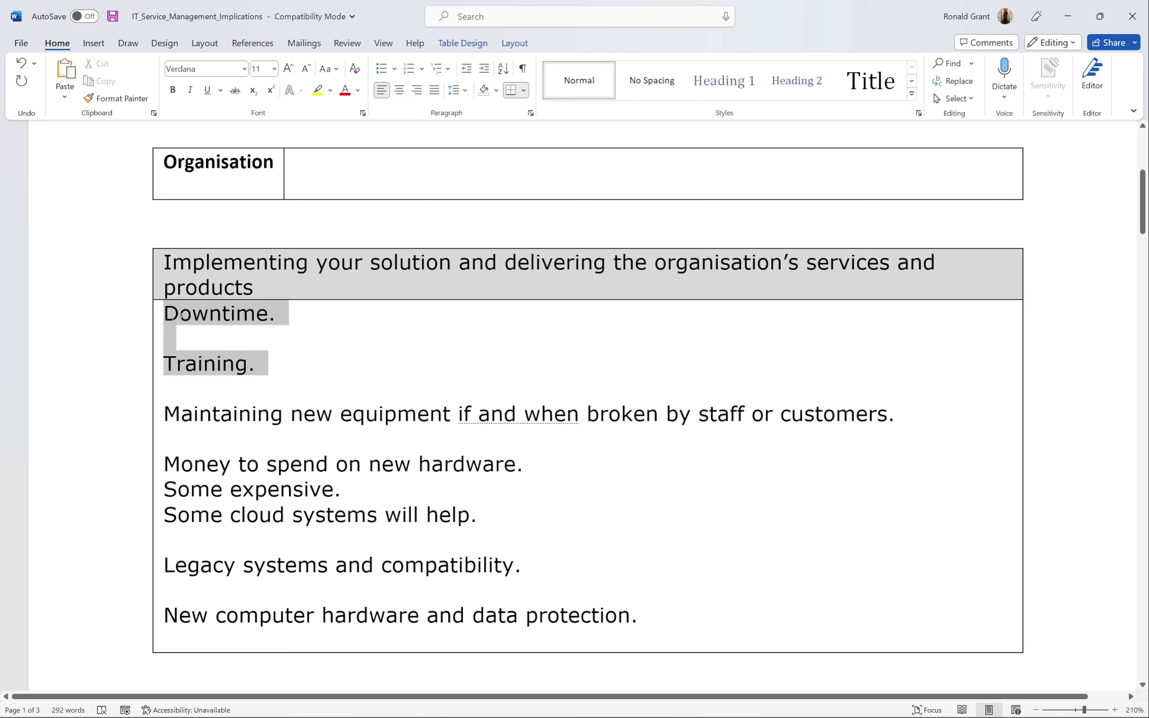
double_click(182, 317)
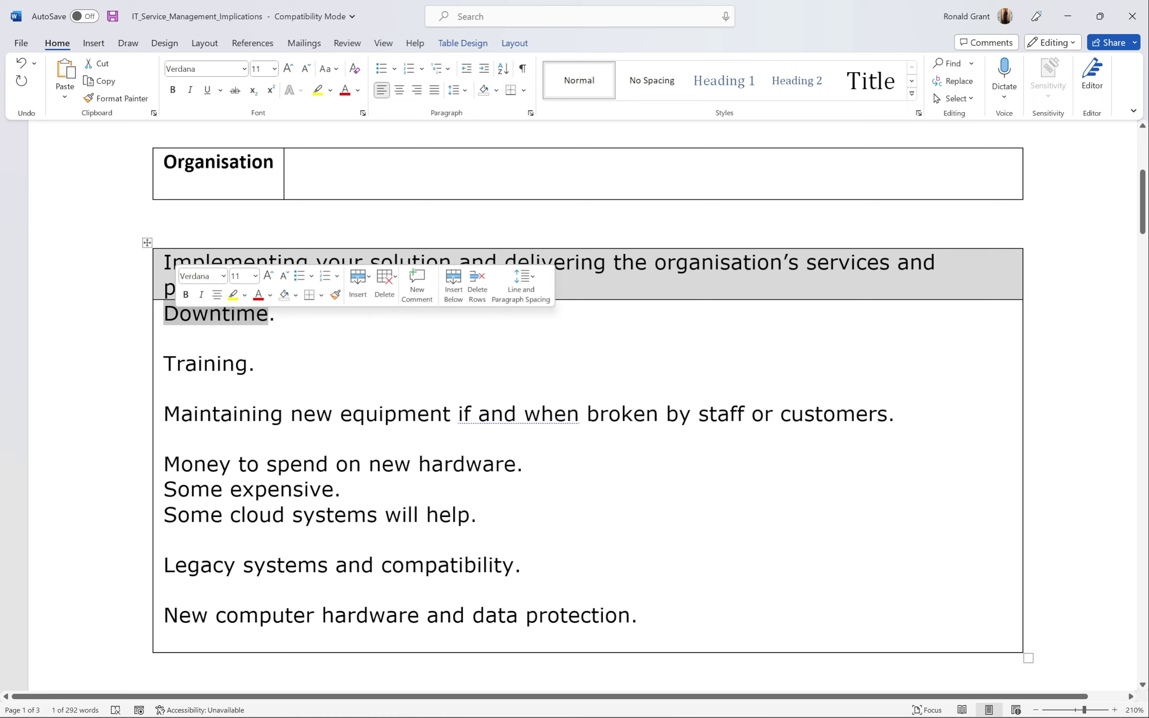
click(209, 314)
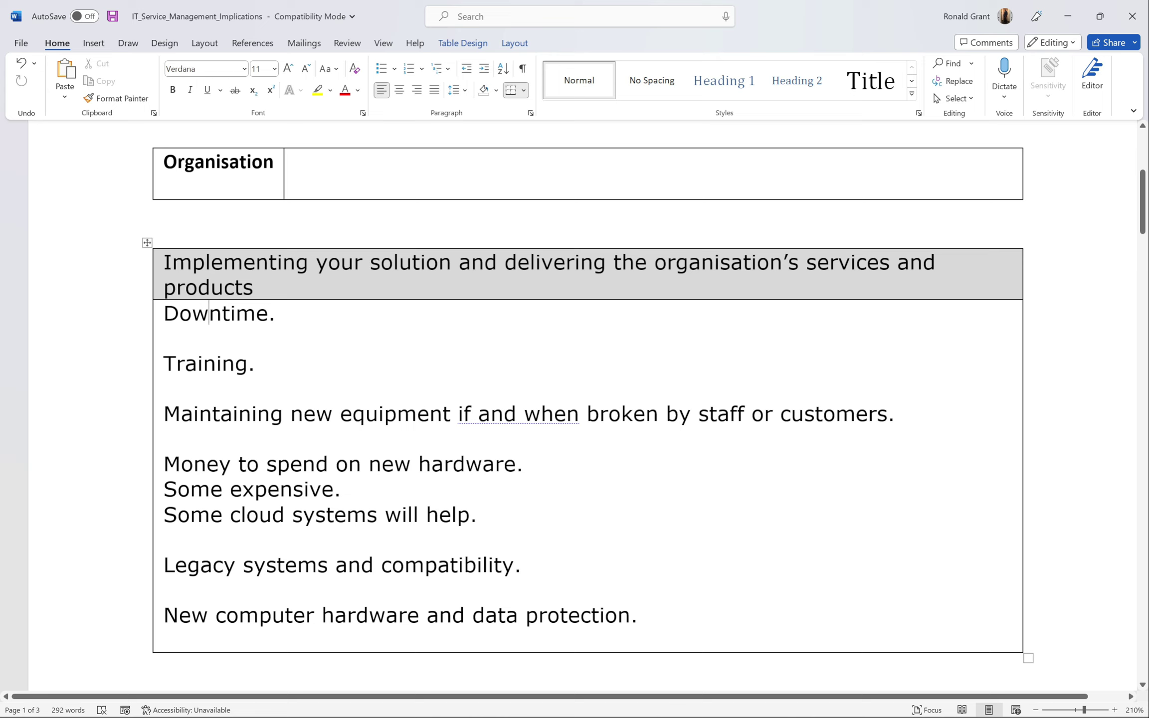
- Review the Maintaining new equipment, hardware money, Some expensive and Legacy systems lines
drag(209, 314, 234, 313)
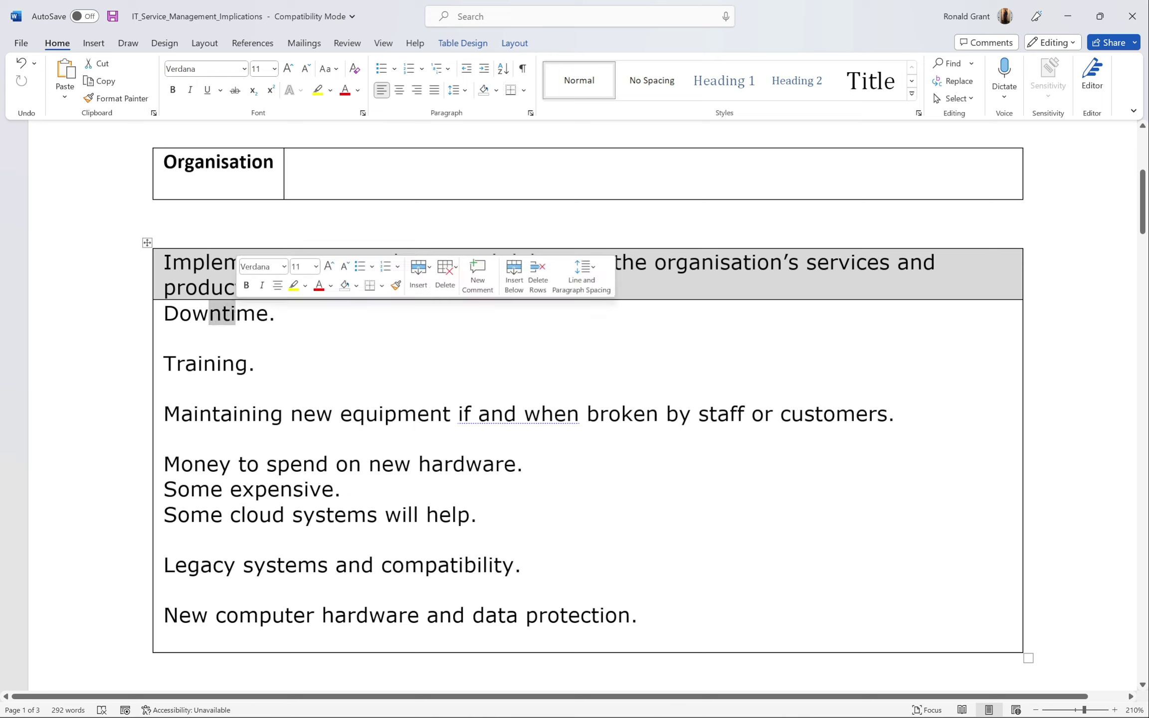
drag(181, 414, 896, 414)
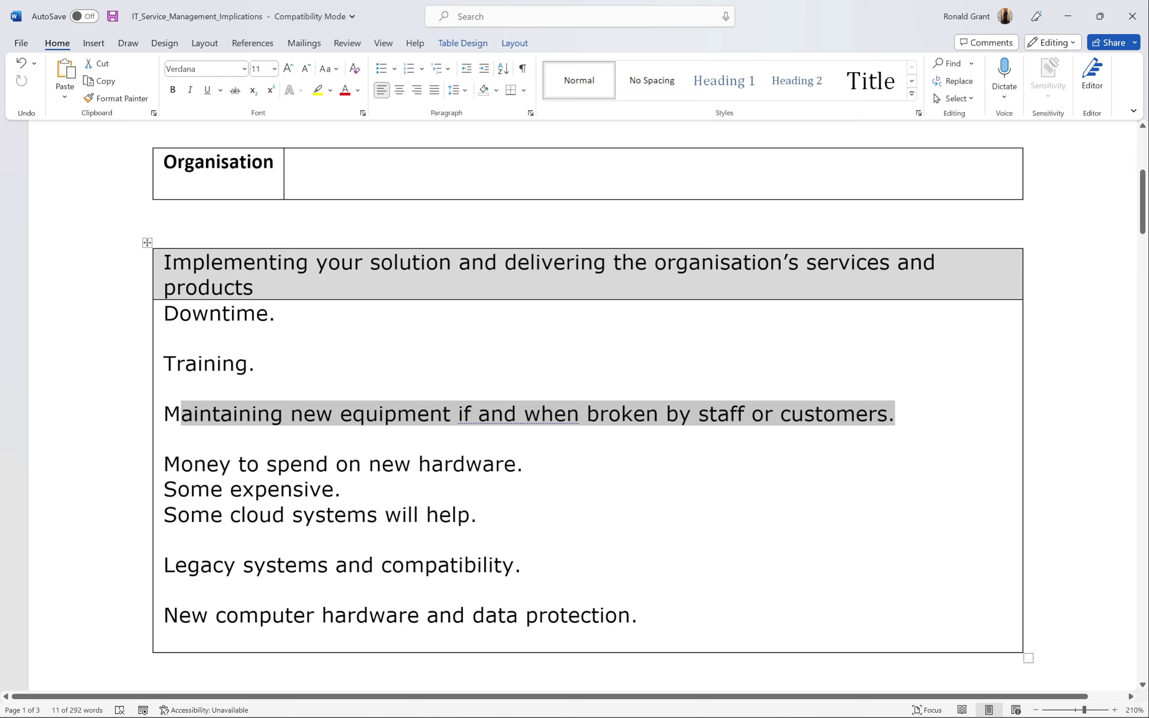
click(180, 463)
drag(380, 464, 164, 463)
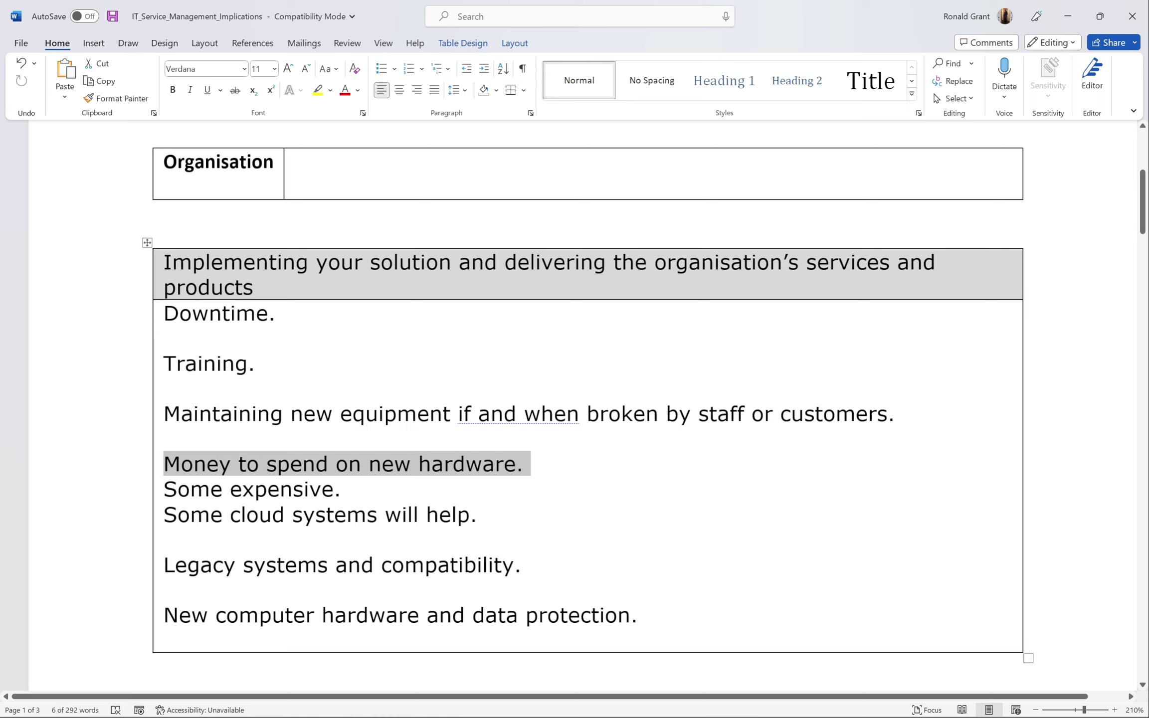
drag(341, 489, 165, 489)
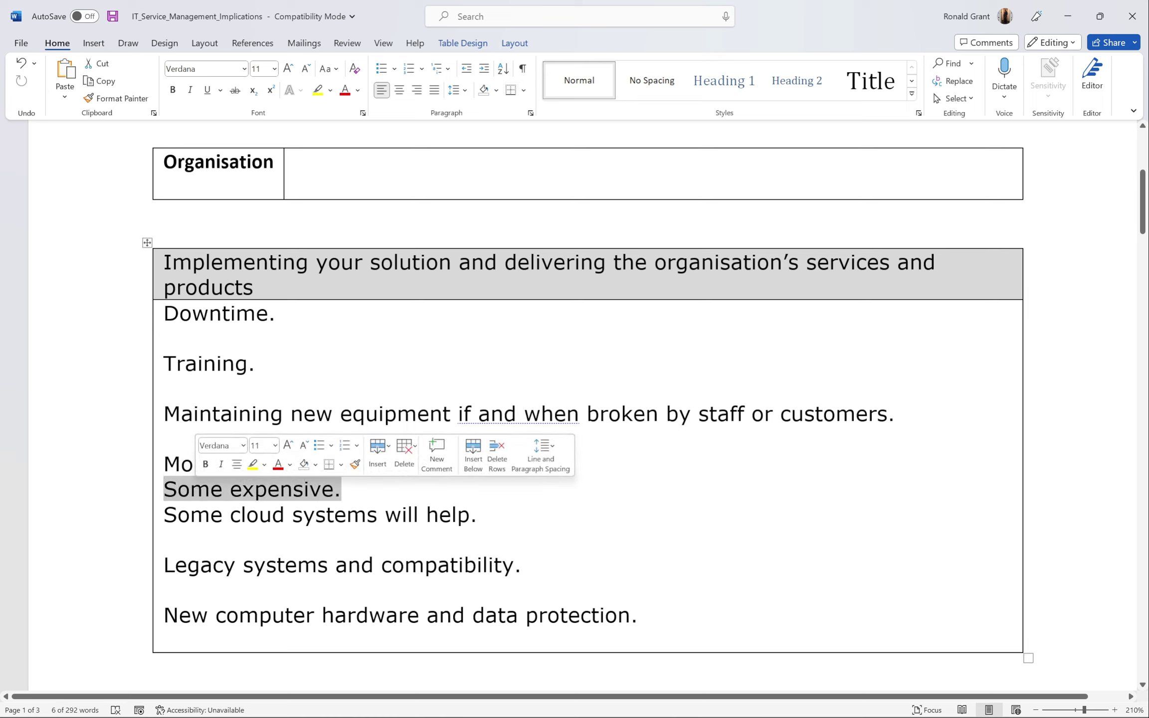
drag(341, 489, 178, 494)
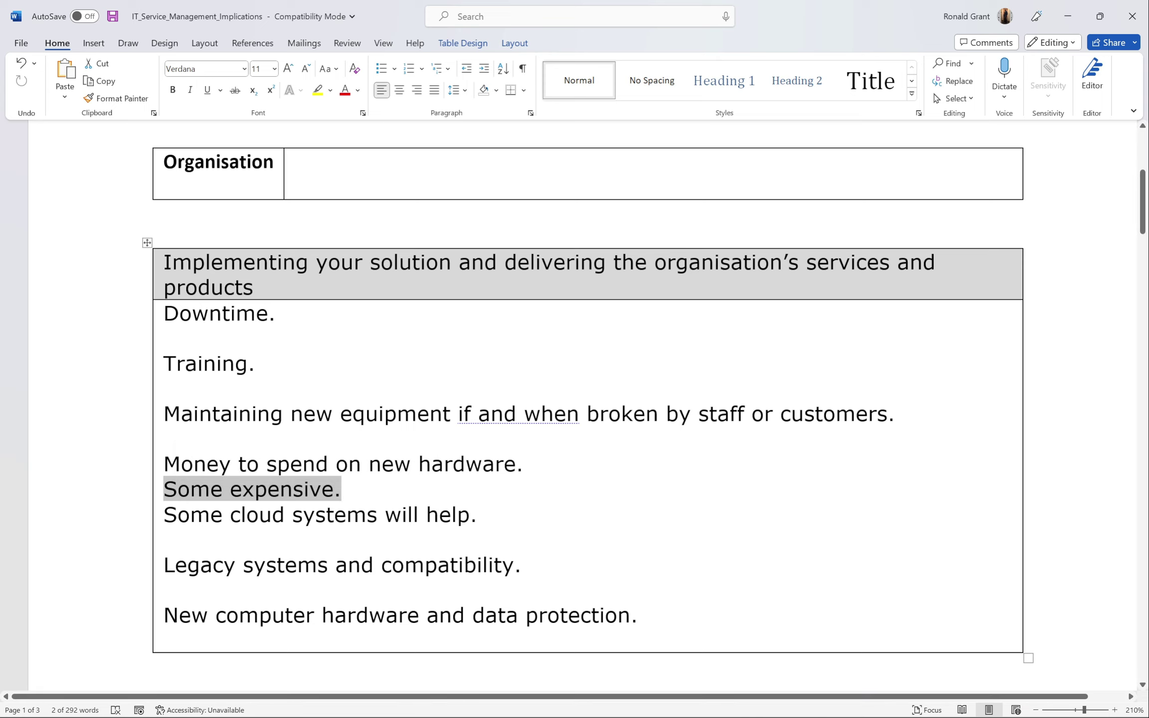
drag(536, 565, 164, 565)
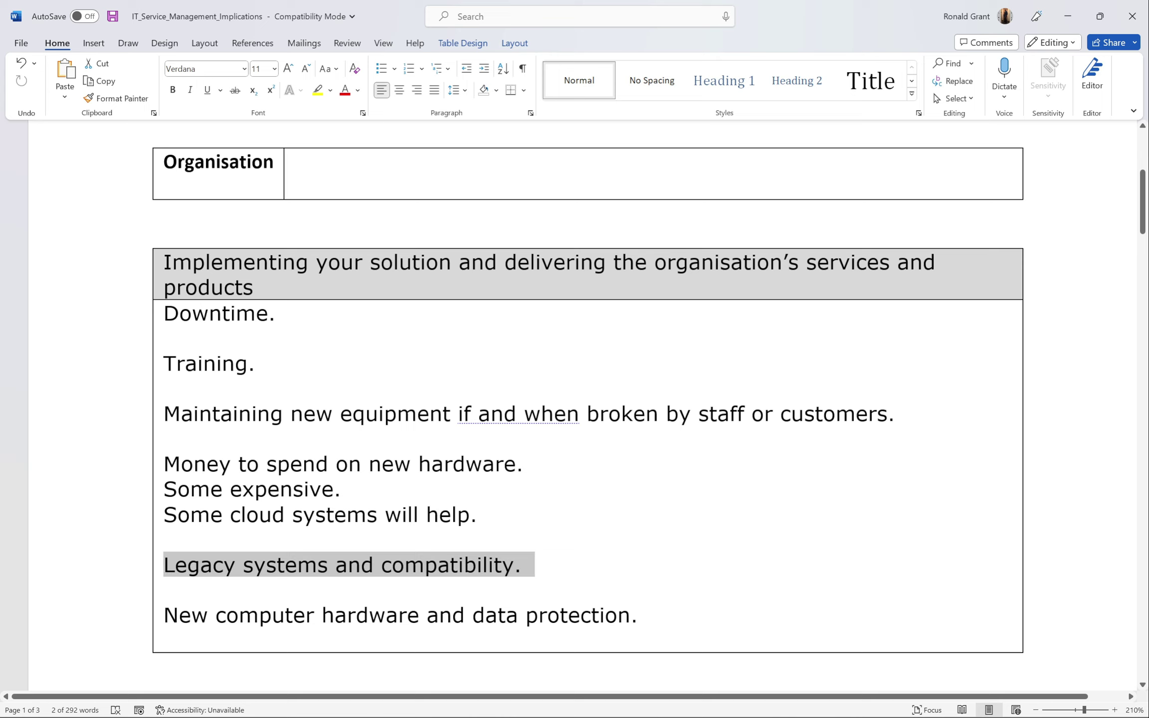
click(200, 574)
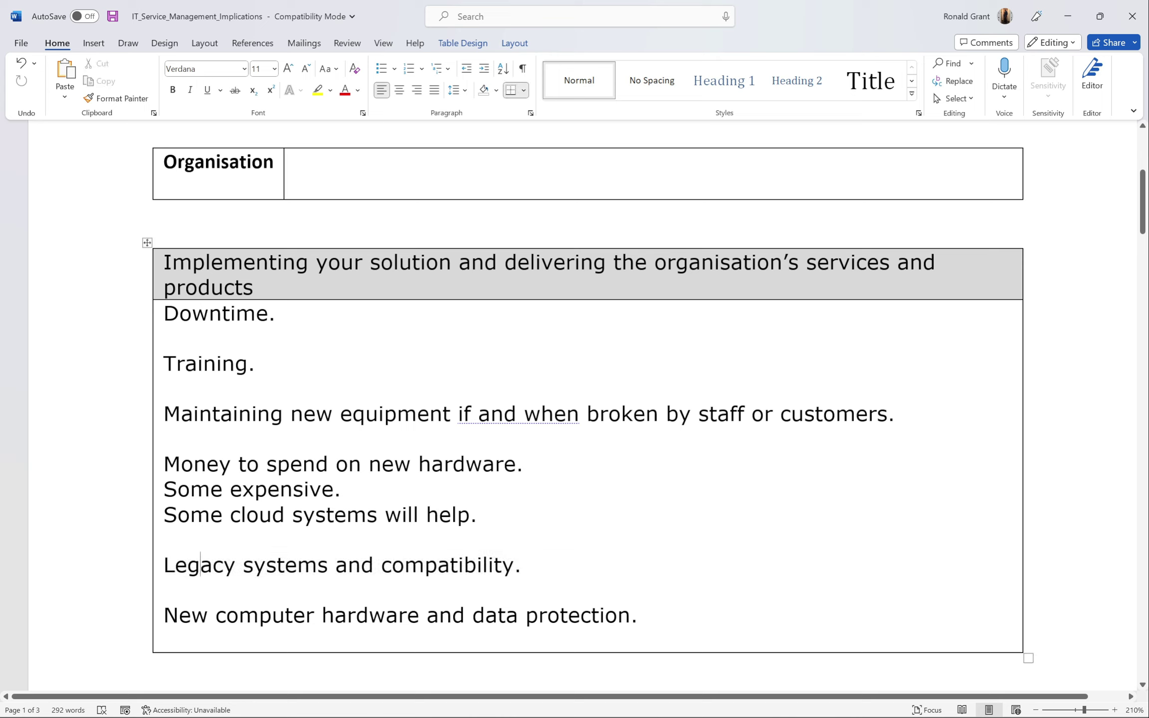
drag(332, 565, 183, 568)
drag(318, 565, 173, 567)
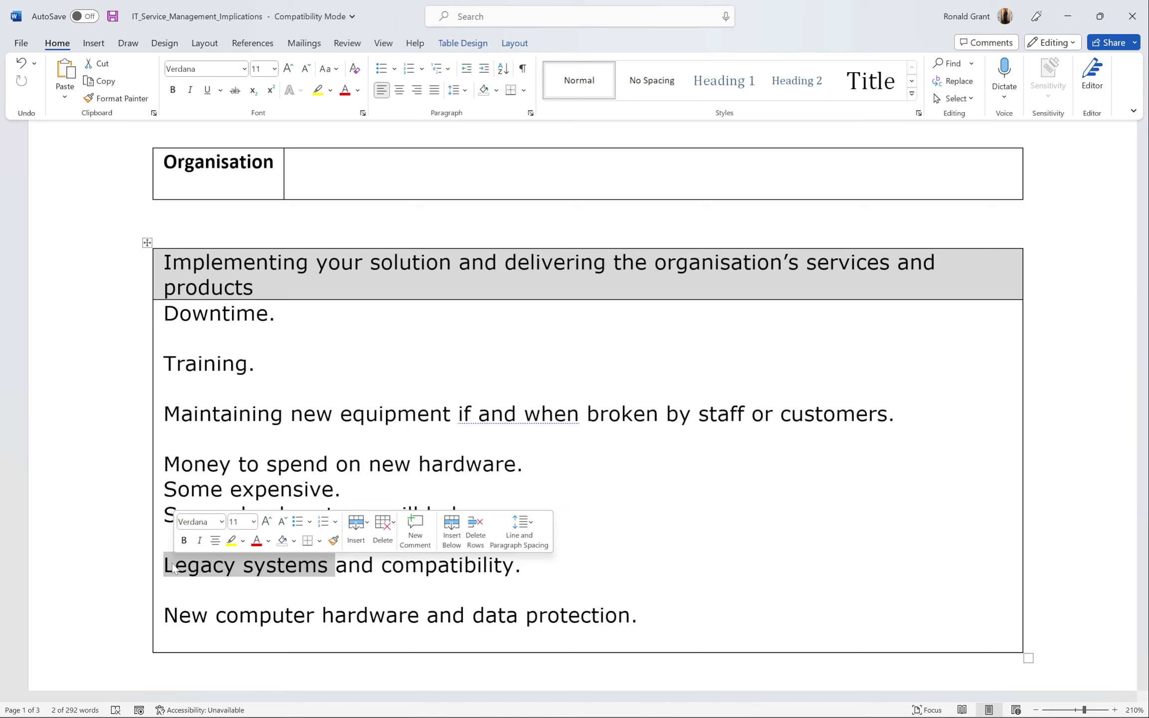
click(392, 563)
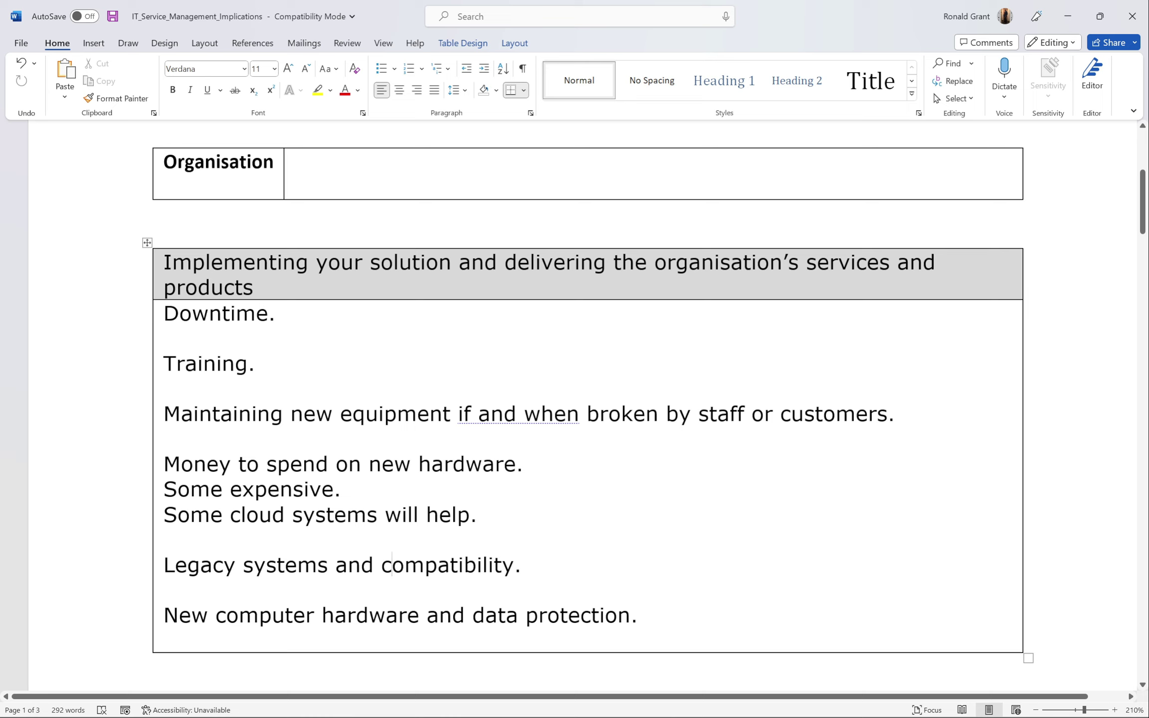
drag(530, 566, 197, 570)
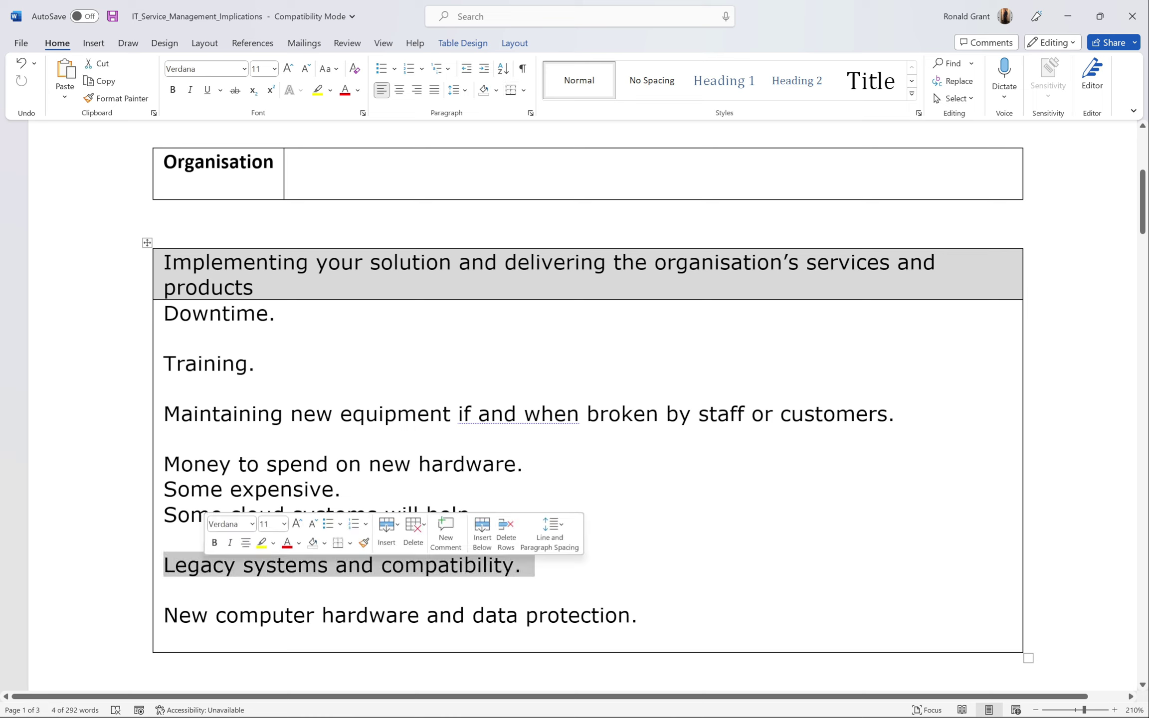
click(174, 565)
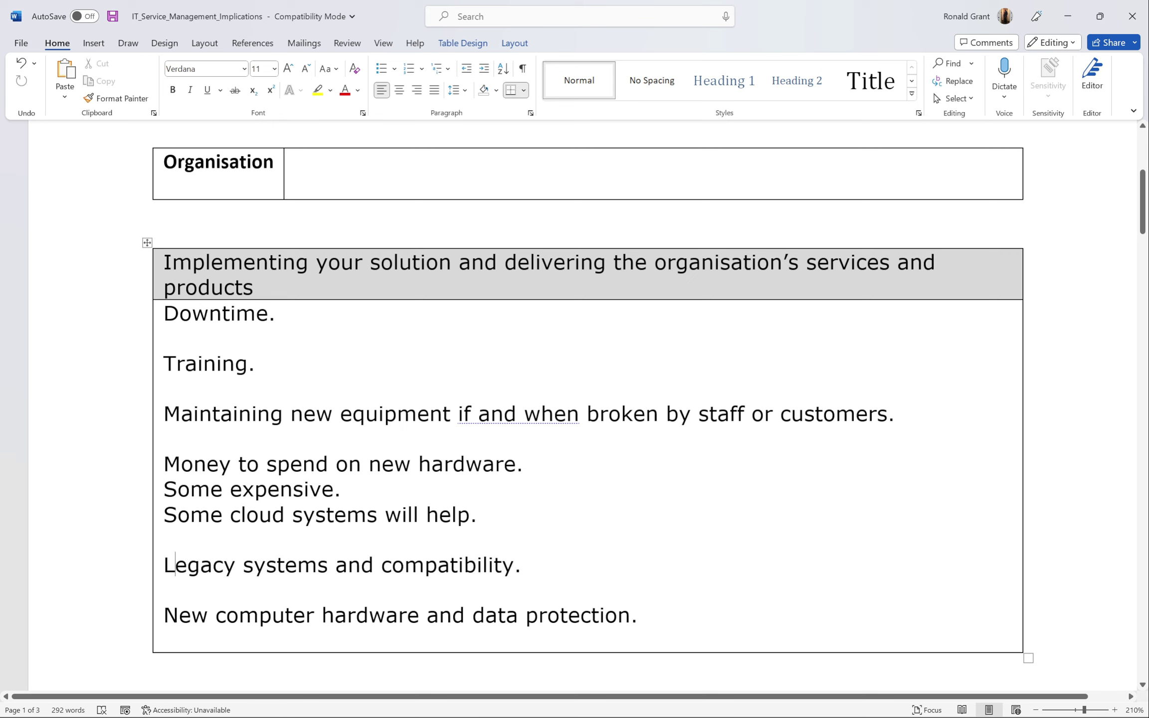
- Check the 'data protection' phrase, then scroll down to the employees table's E-learning line
scroll(583, 404, down, 5)
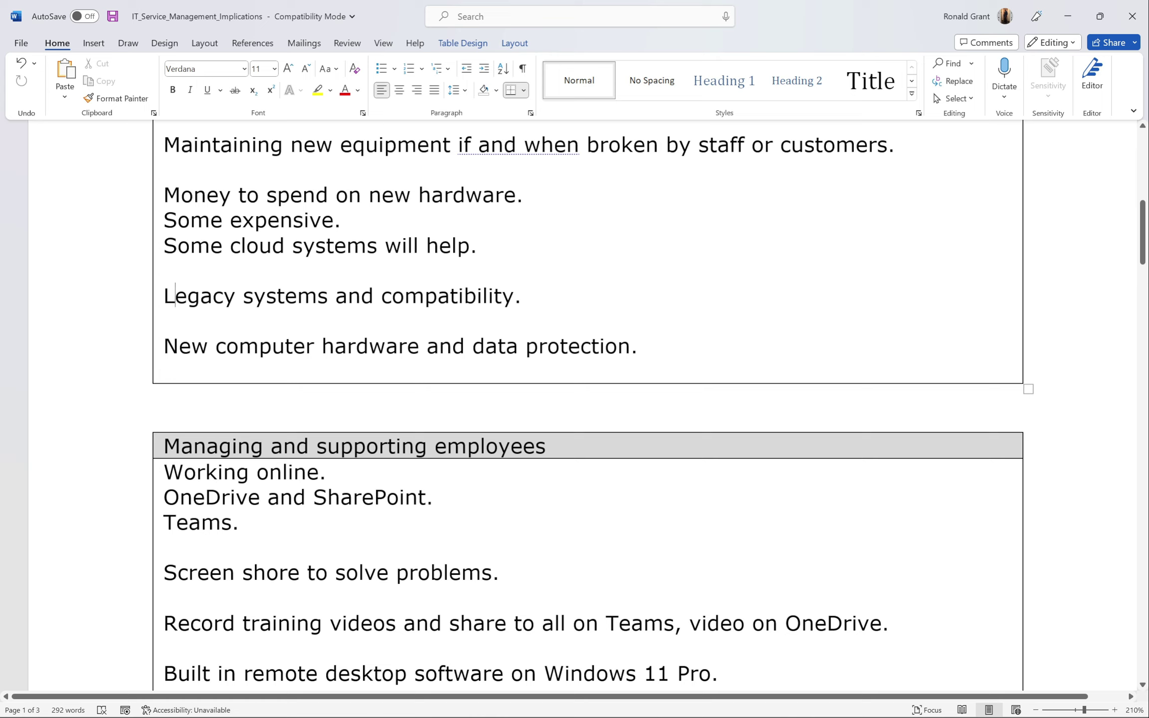
click(638, 346)
key(ctrl+shift+Left)
key(ctrl+shift+Left)
key(ctrl+shift+Left)
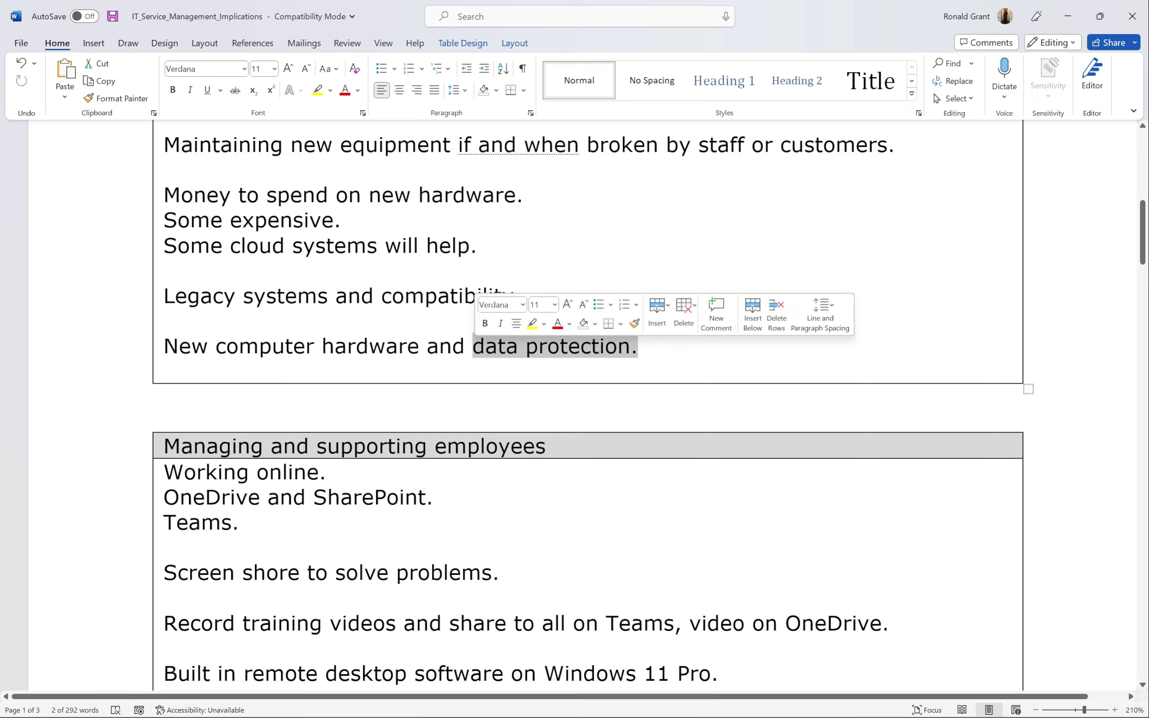
click(439, 345)
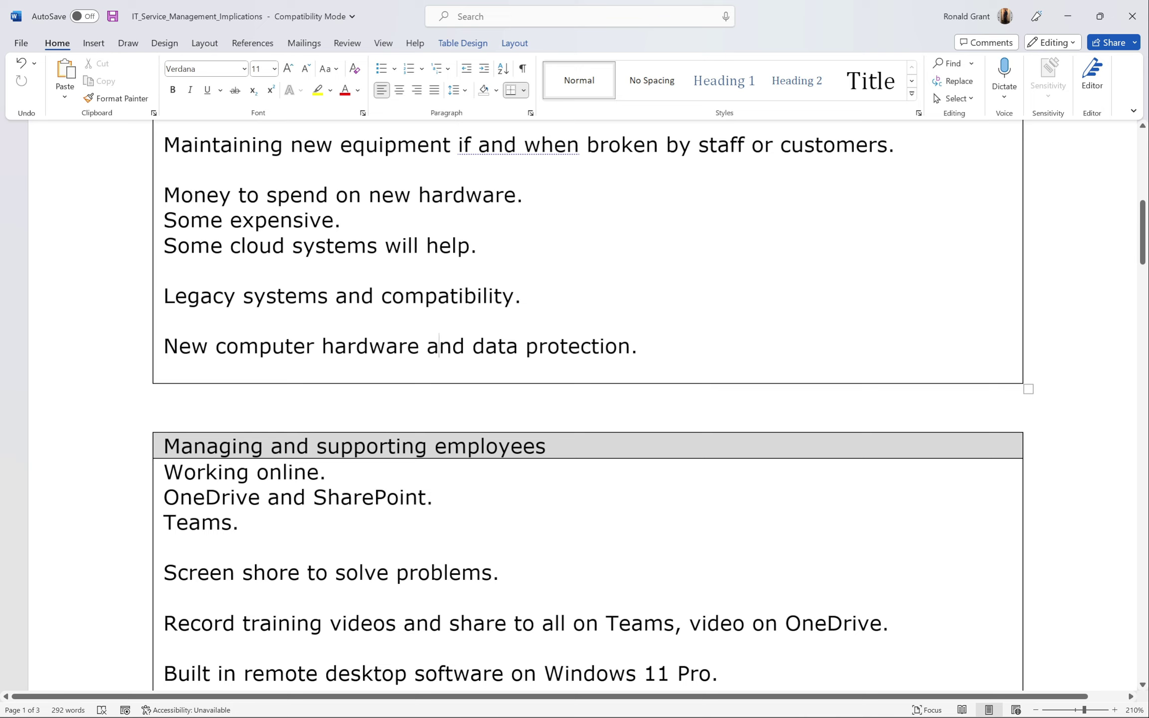
scroll(589, 394, up, 3)
drag(268, 229, 188, 235)
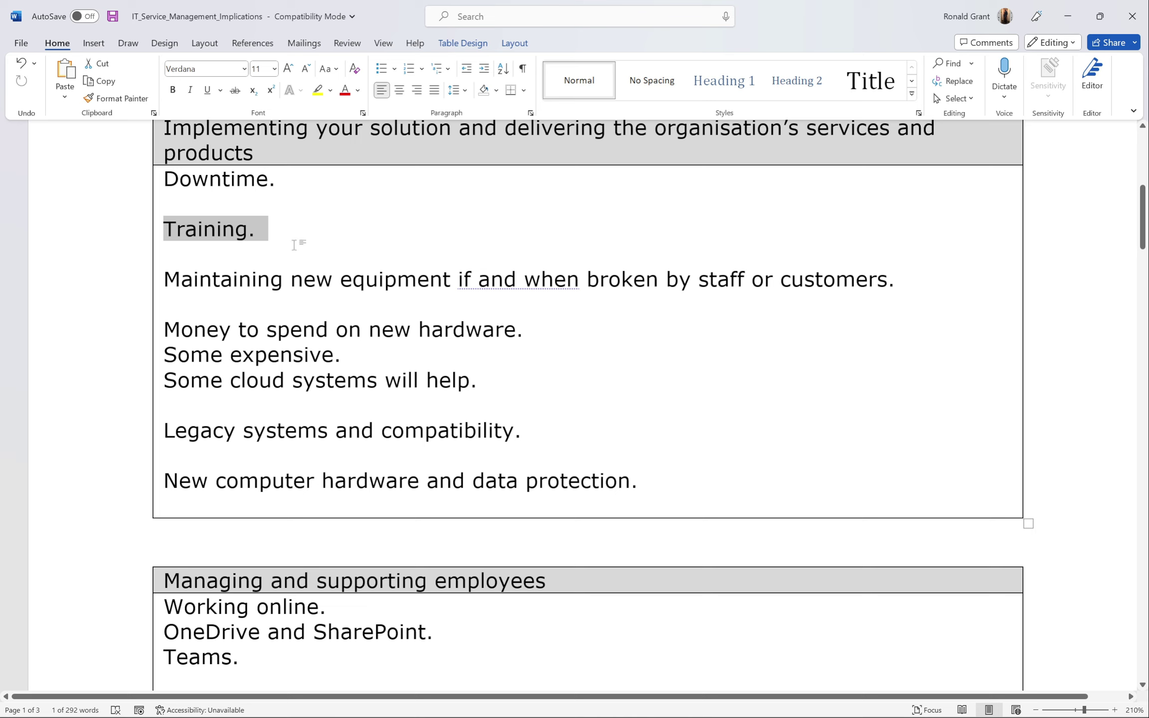
scroll(589, 399, down, 3)
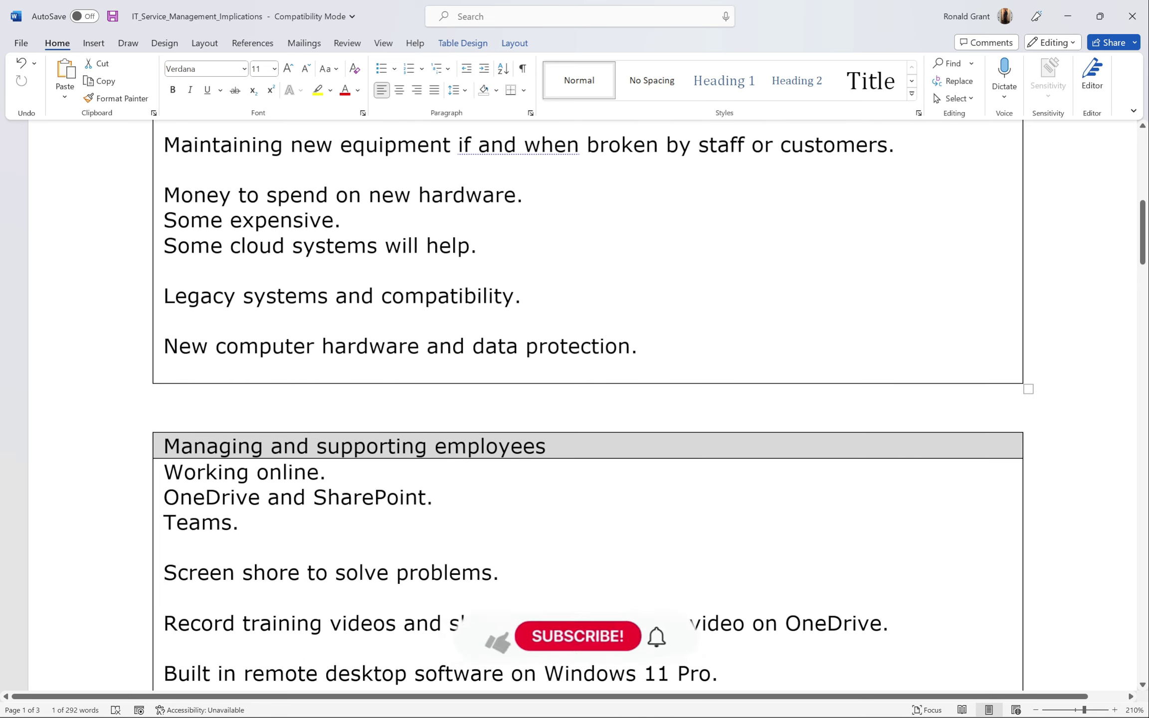
scroll(588, 399, up, 4)
scroll(588, 399, down, 5)
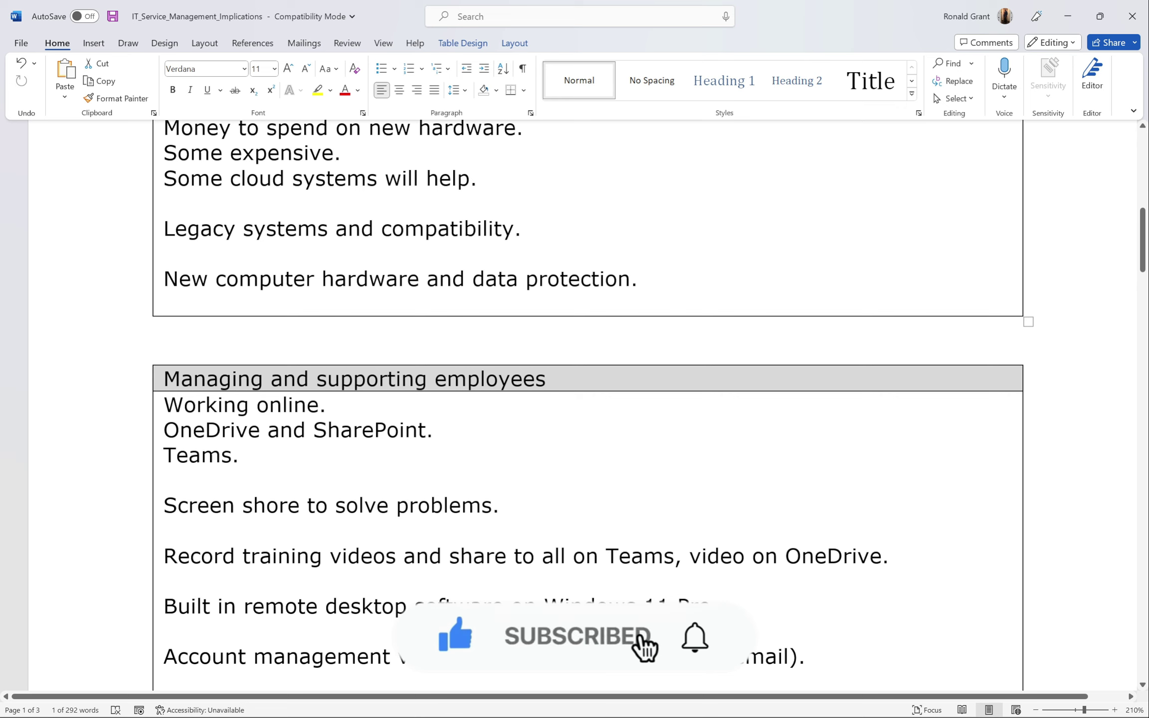
scroll(589, 399, down, 3)
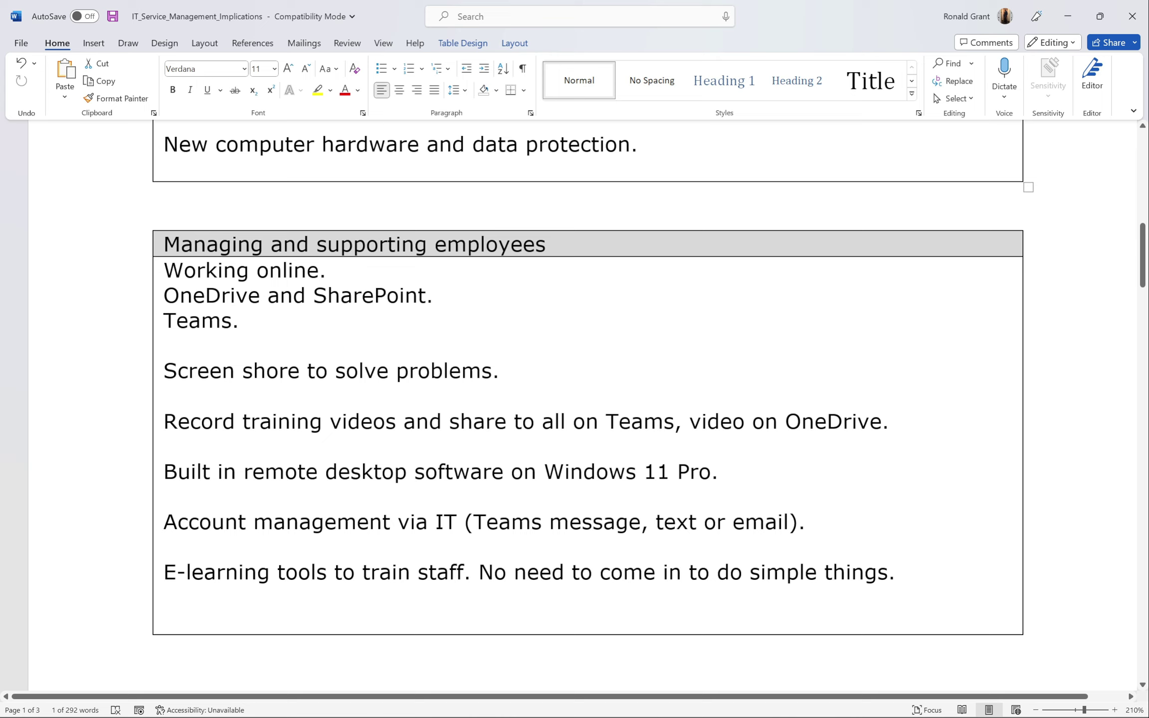
- Review the Working online, OneDrive and SharePoint, and Teams lines of the employees table
drag(326, 270, 164, 270)
click(164, 295)
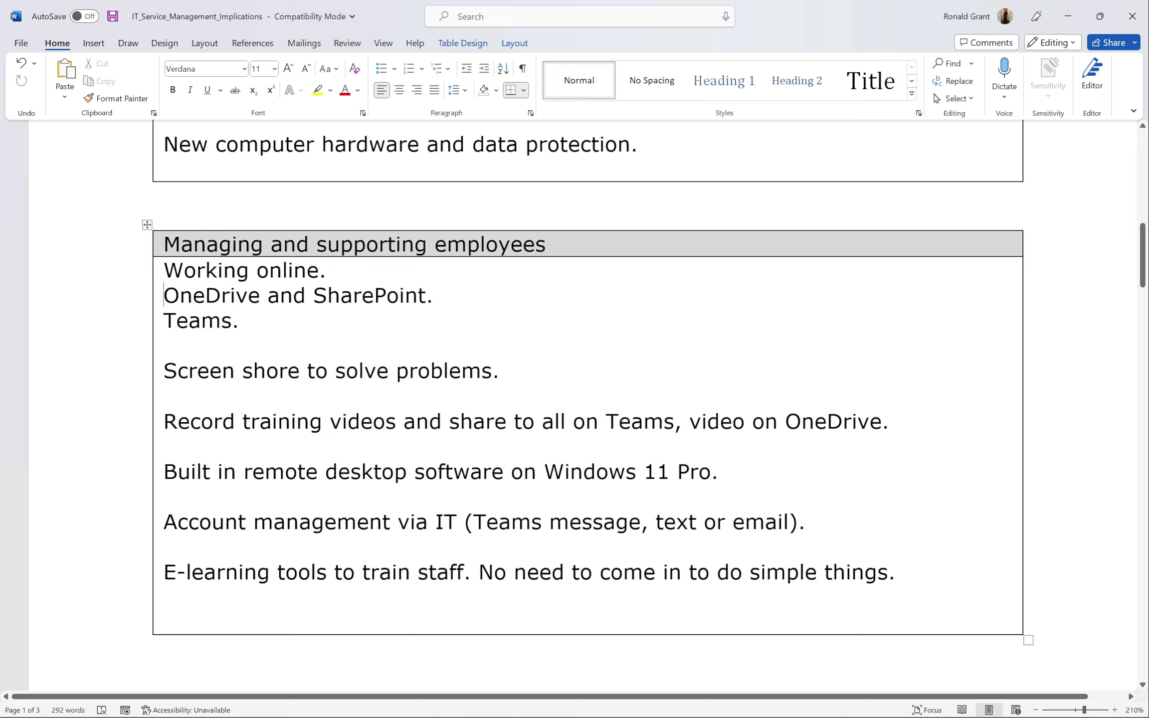
drag(433, 295, 164, 295)
drag(239, 320, 163, 320)
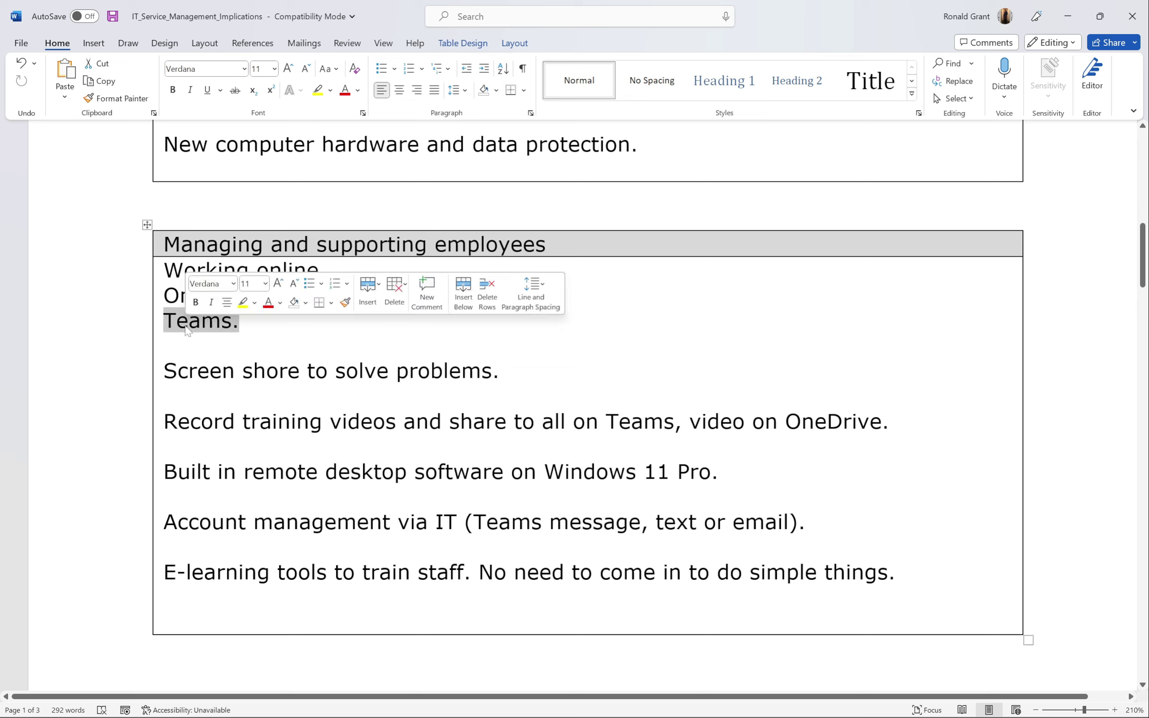
- Fix 'Screen shore' to read 'Screen share to solve problems.'
click(280, 371)
key(BackSpace)
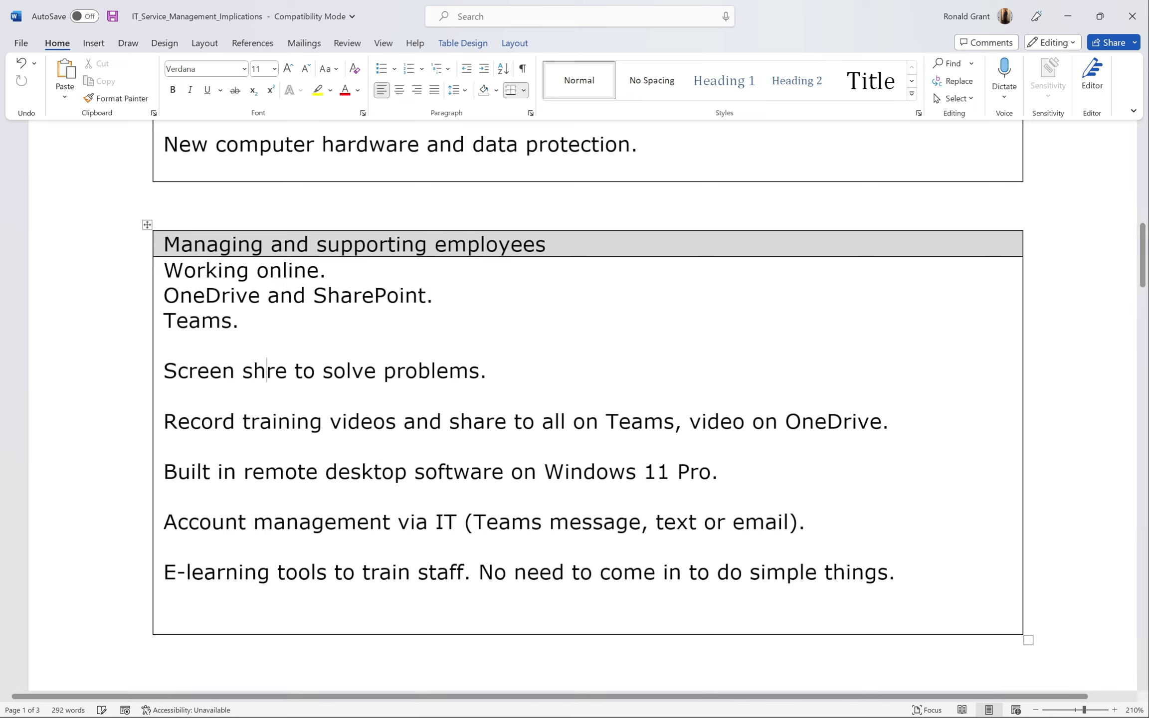
text(a)
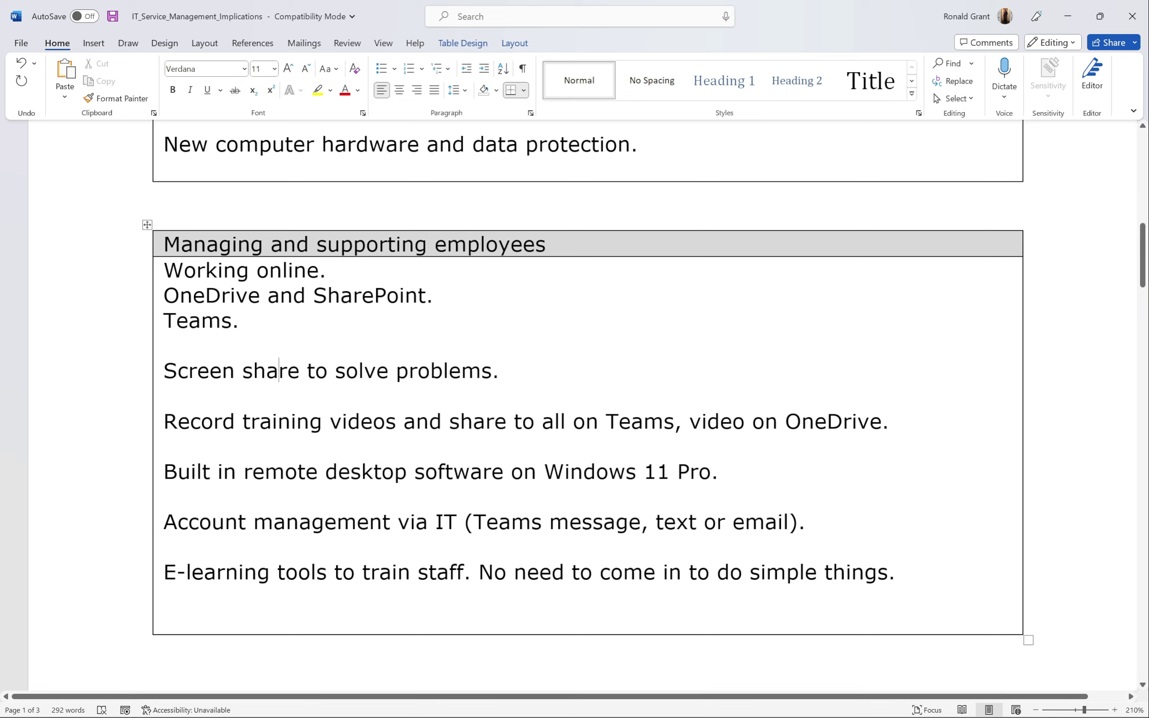
drag(504, 371, 166, 371)
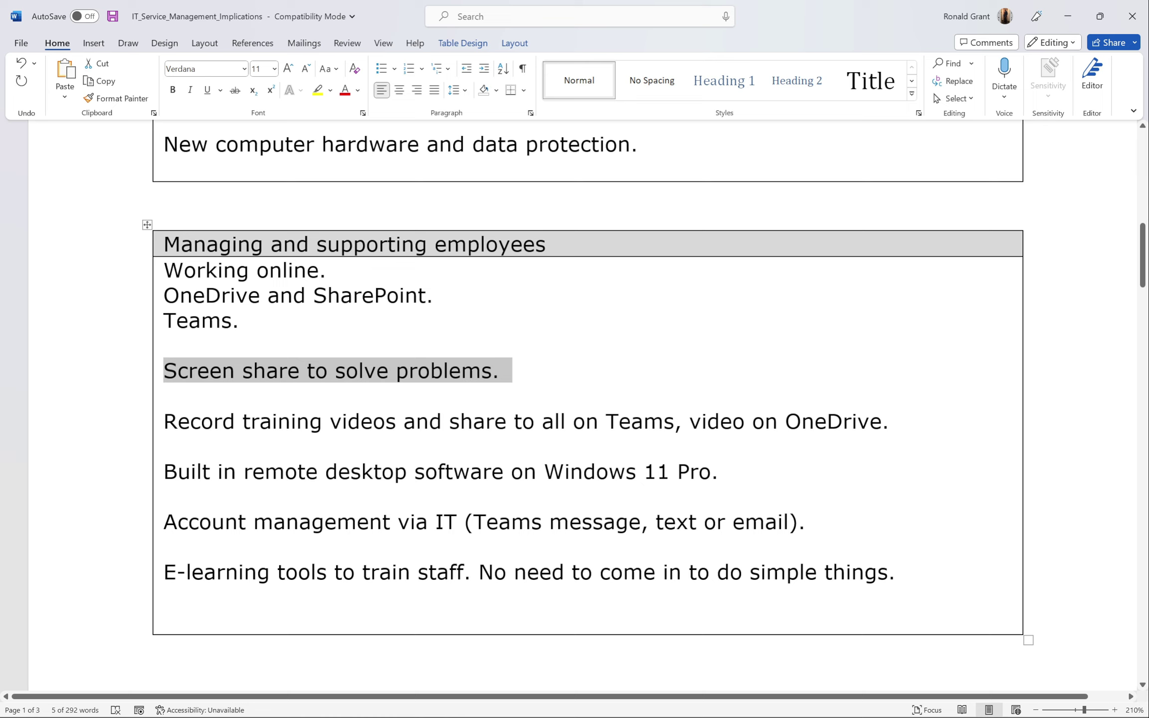
- Review the video on OneDrive, Windows 11 Pro remote desktop, Account management and E-learning lines
drag(890, 422, 705, 424)
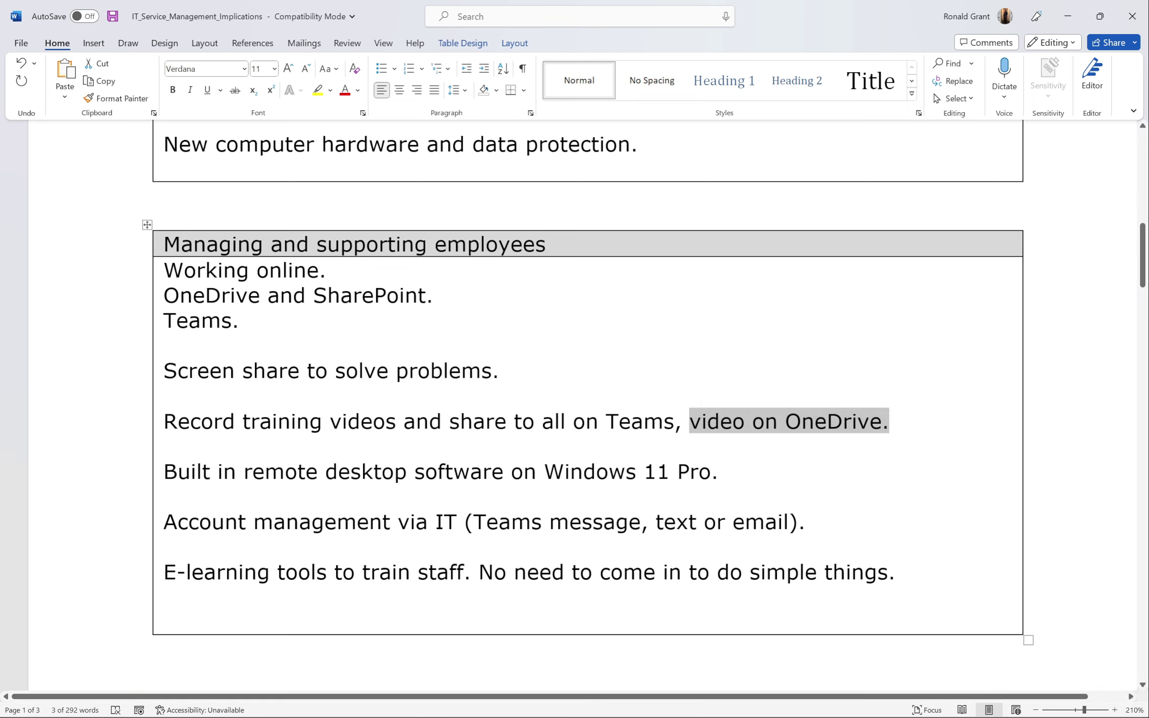
drag(721, 472, 185, 481)
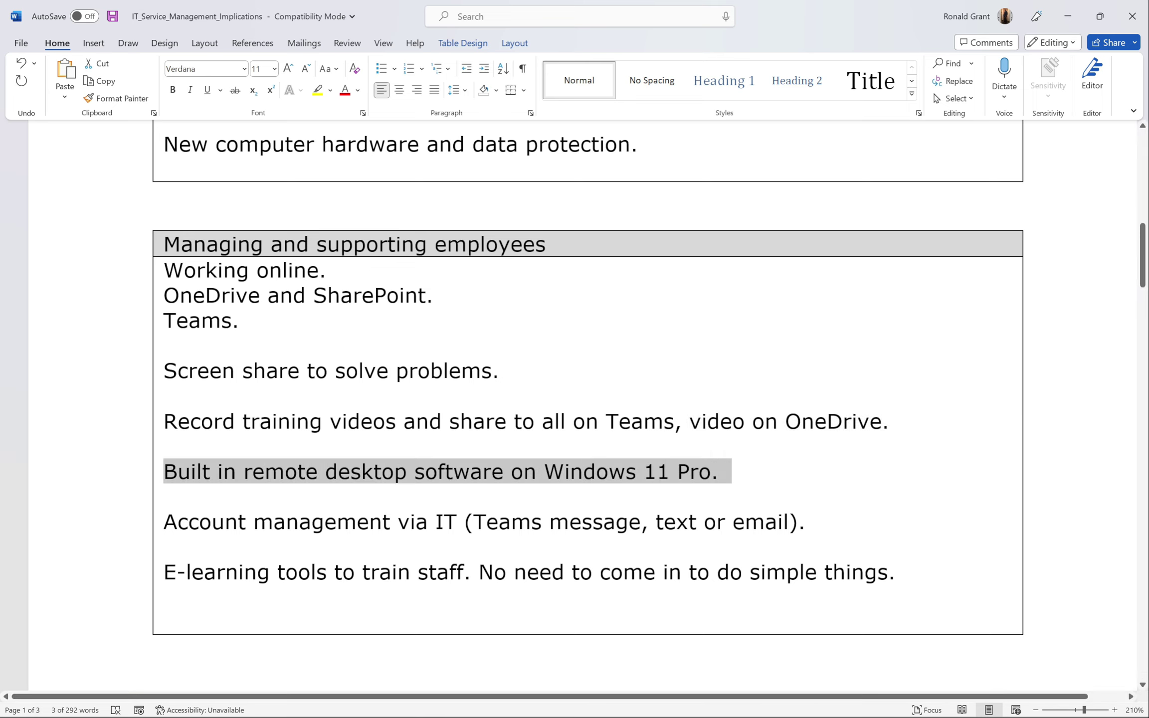
click(387, 482)
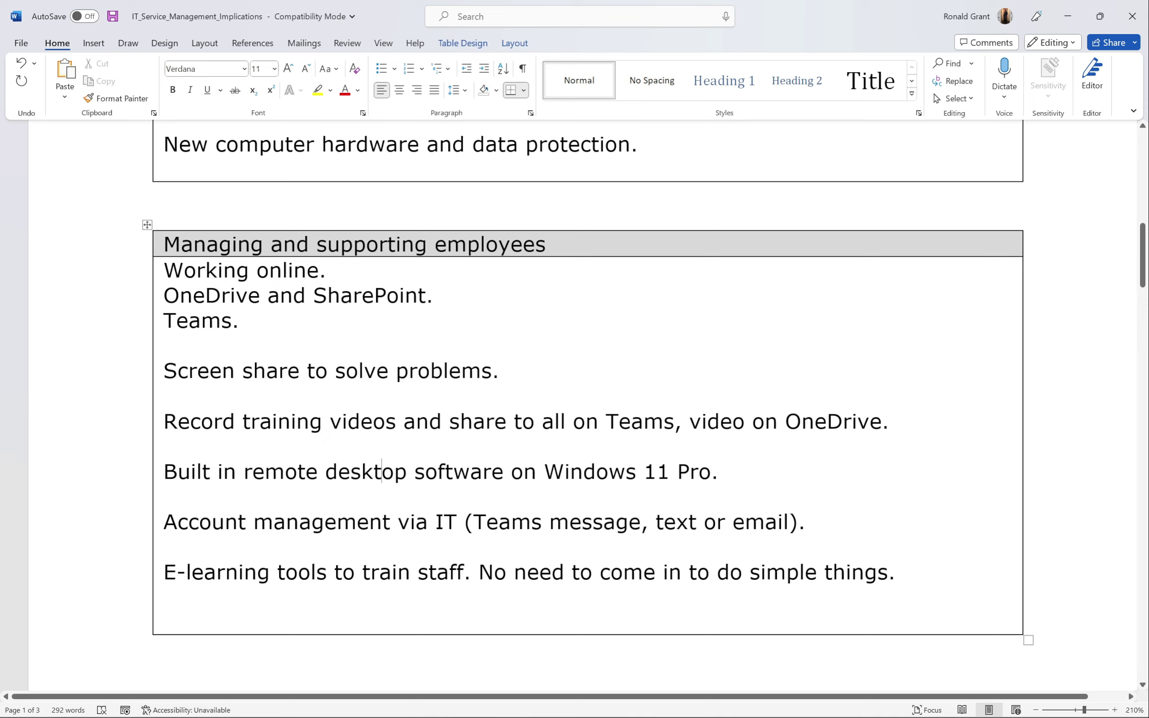
drag(818, 521, 164, 522)
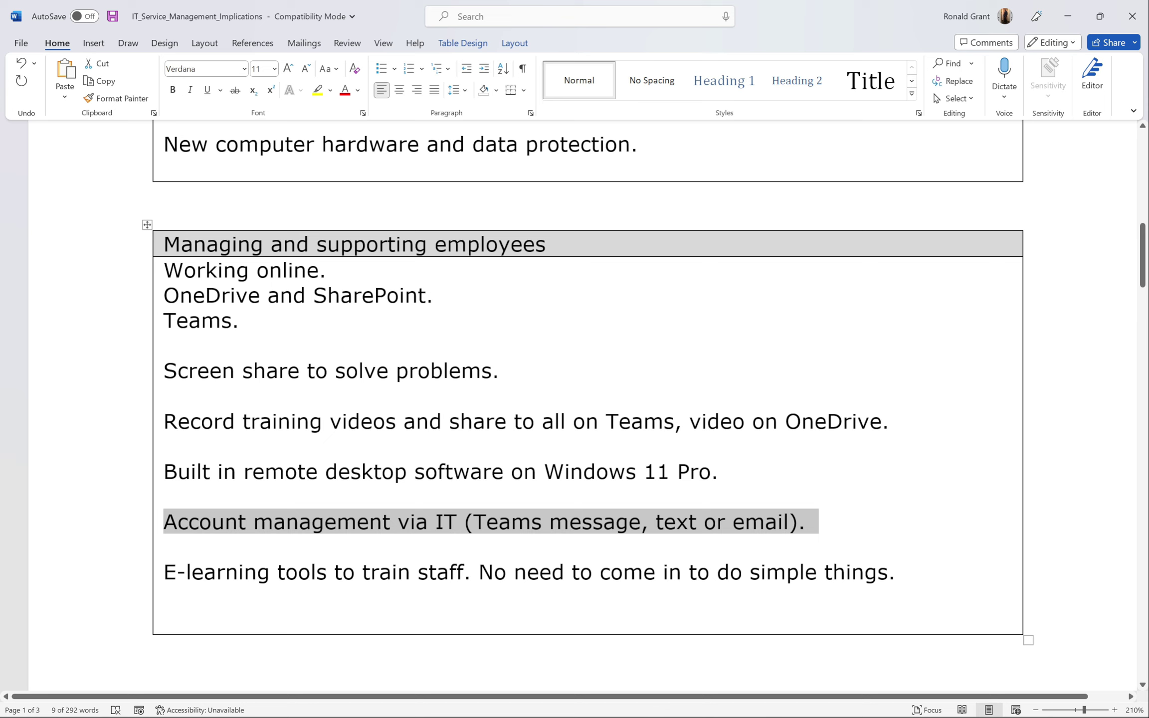
drag(900, 574, 140, 583)
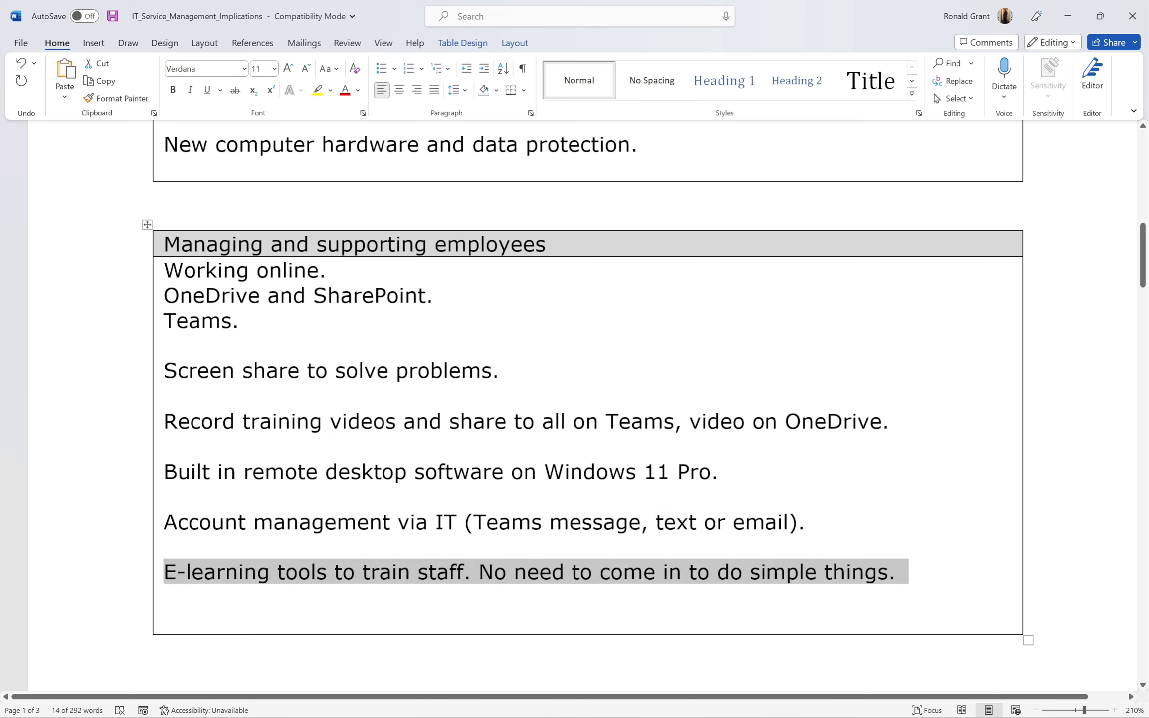
drag(240, 321, 163, 320)
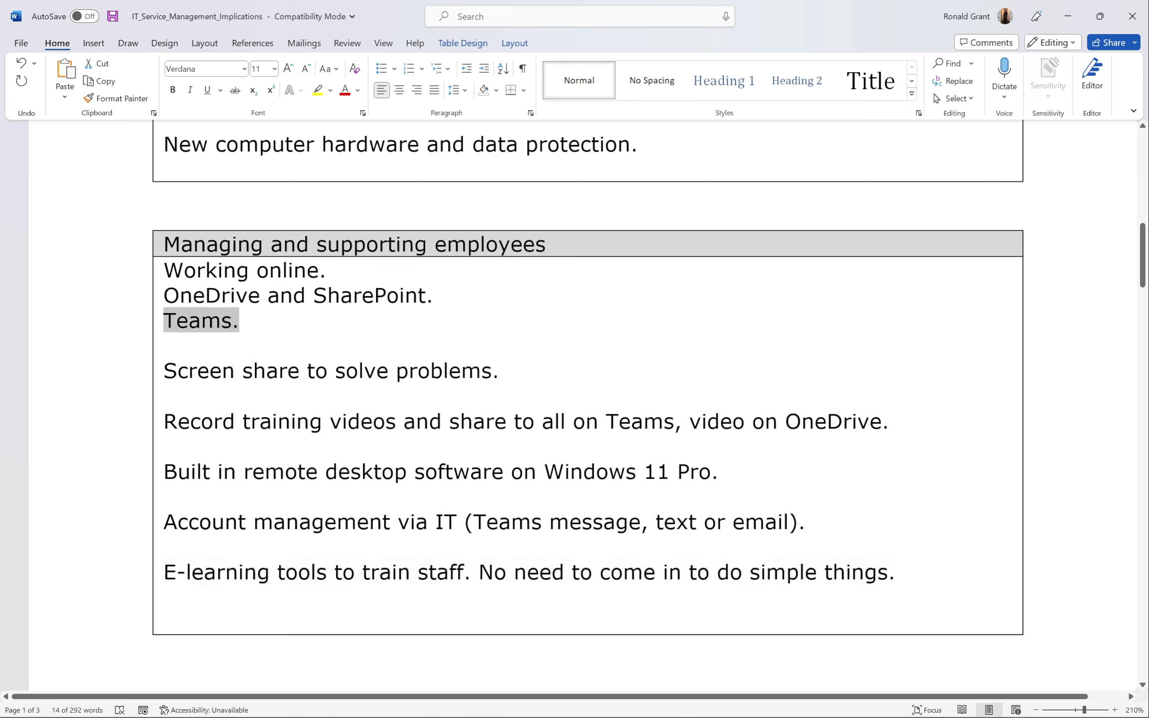
click(164, 446)
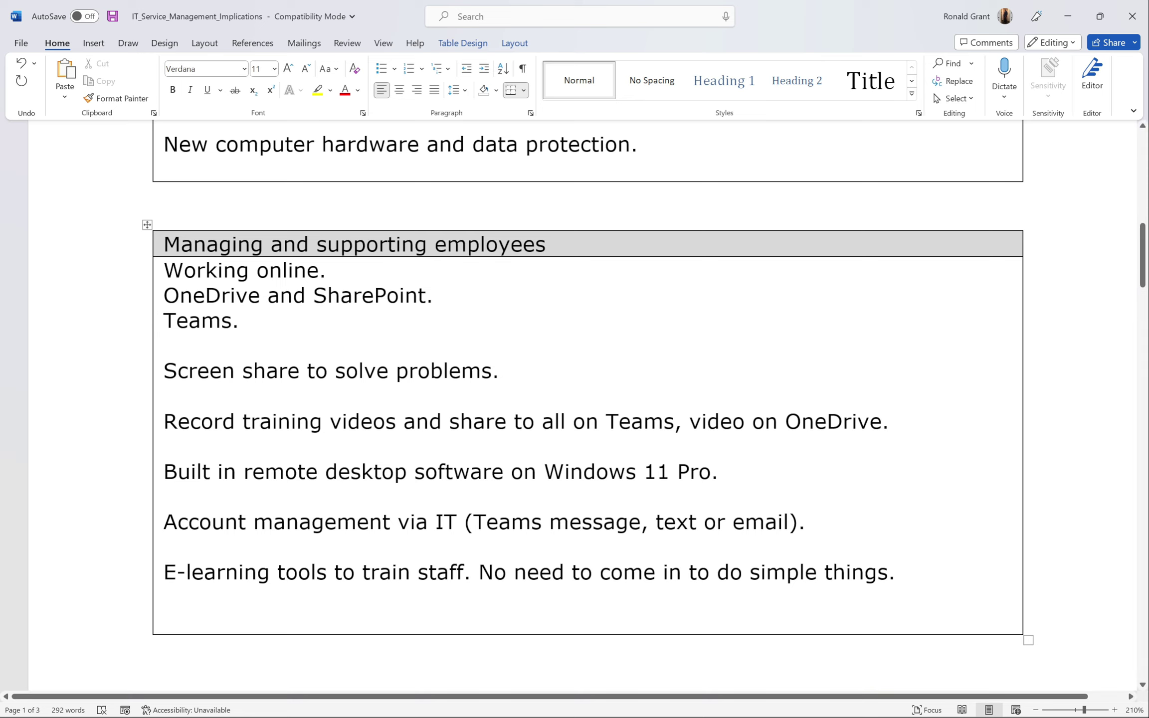
triple_click(857, 572)
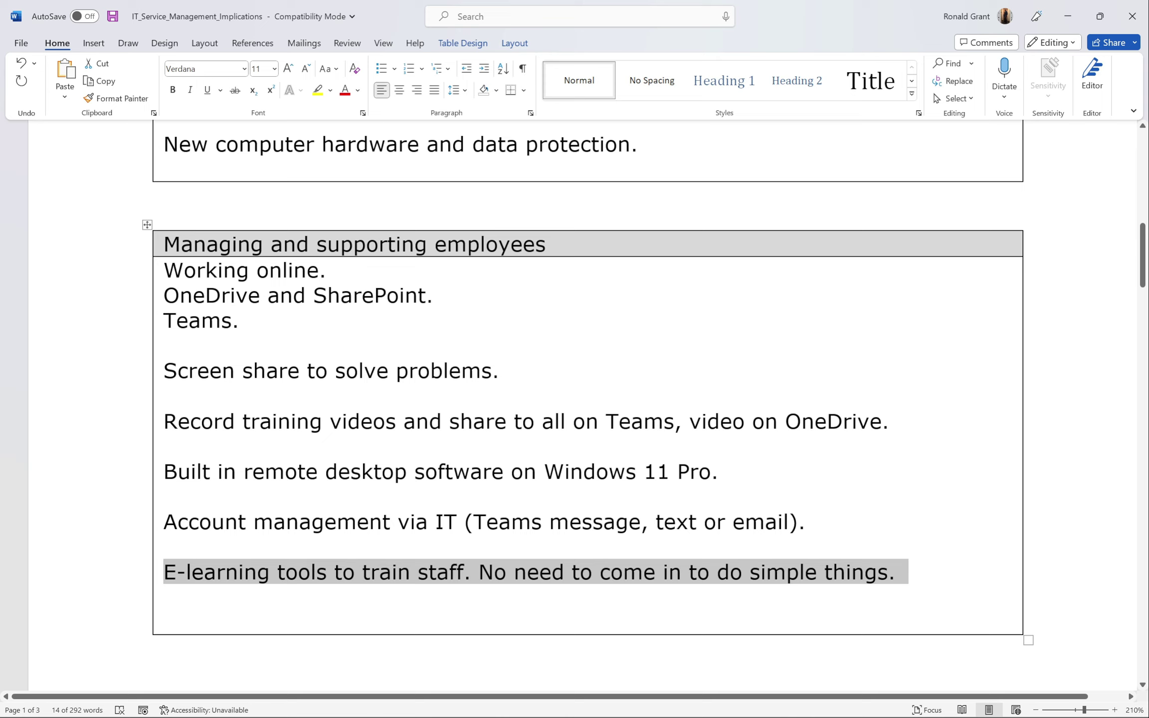
- On page 2, review the customers table's Data protection, Computer misuse, Website, Menu and Offers lines
scroll(382, 526, down, 6)
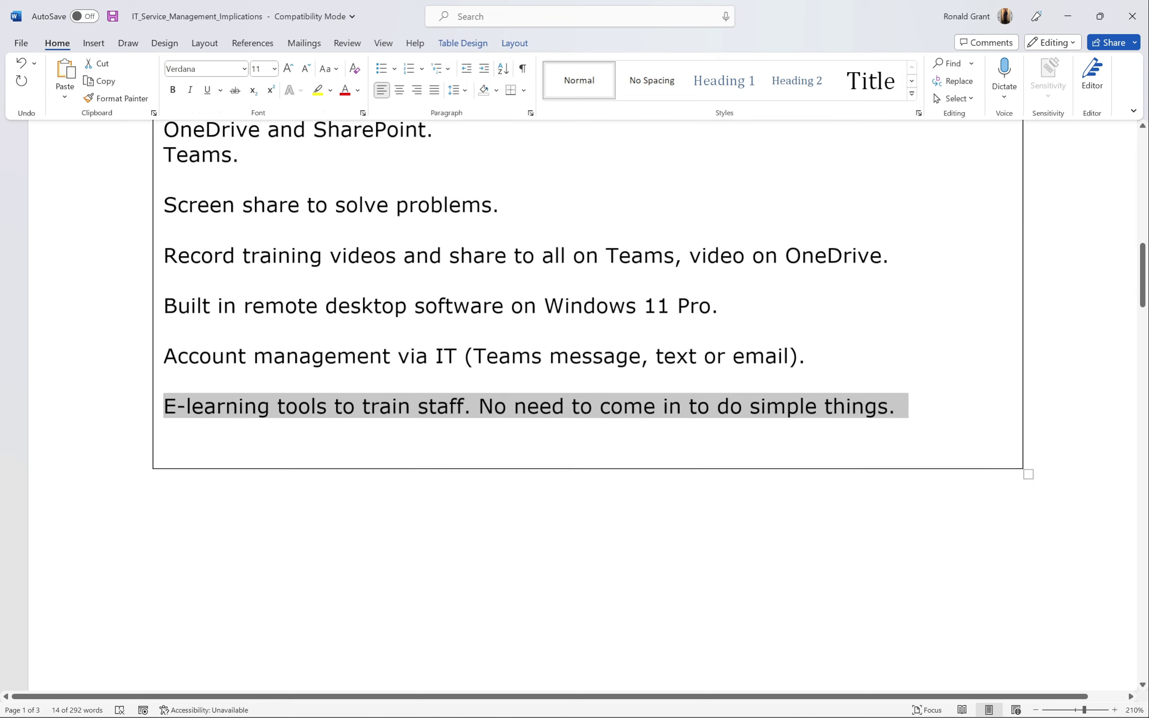
scroll(381, 530, down, 5)
scroll(402, 451, down, 2)
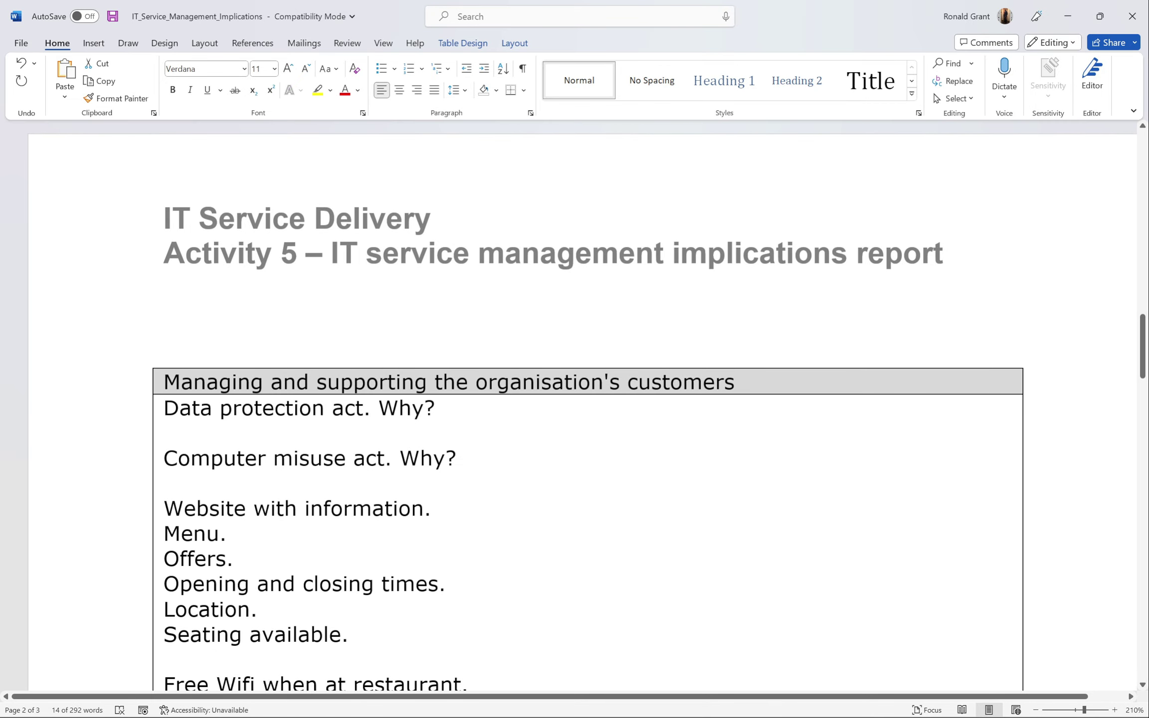
scroll(588, 405, down, 2)
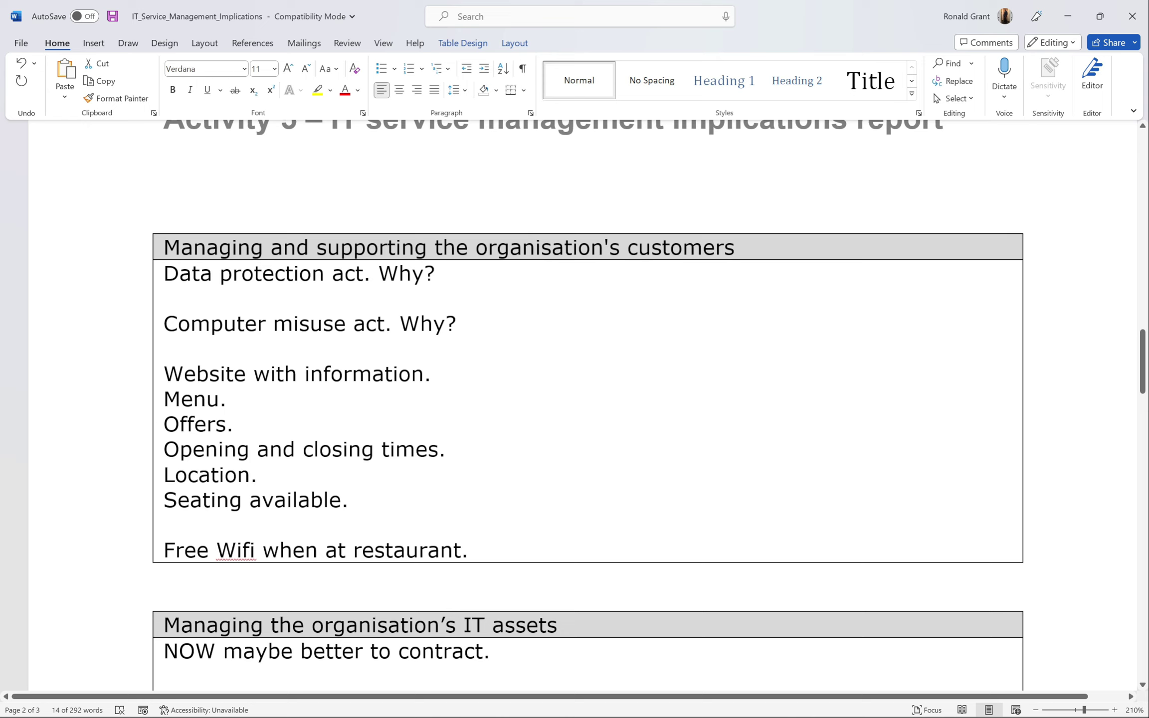
drag(439, 273, 164, 274)
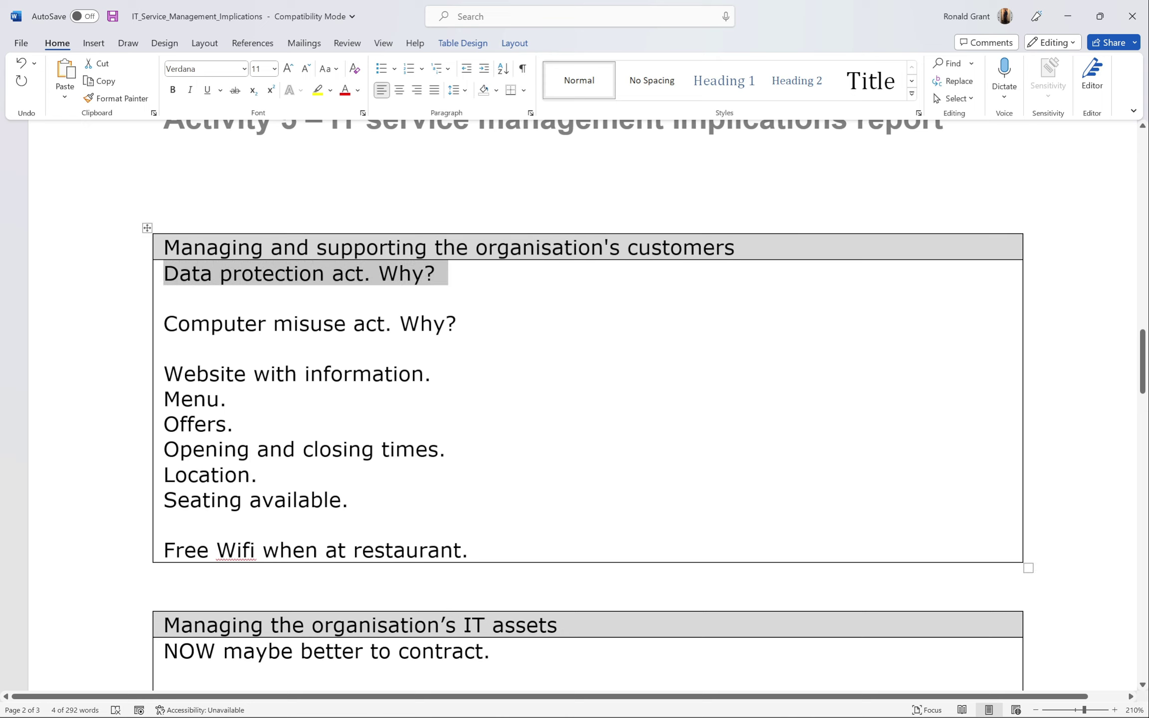
click(227, 399)
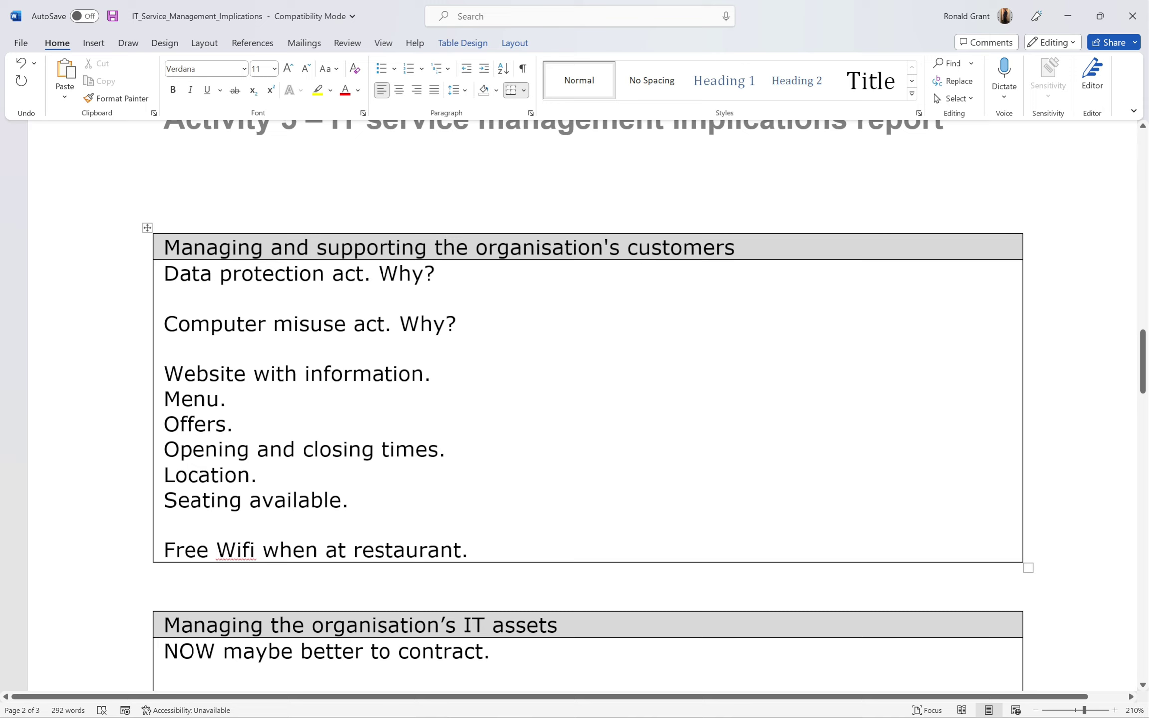
drag(457, 324, 220, 332)
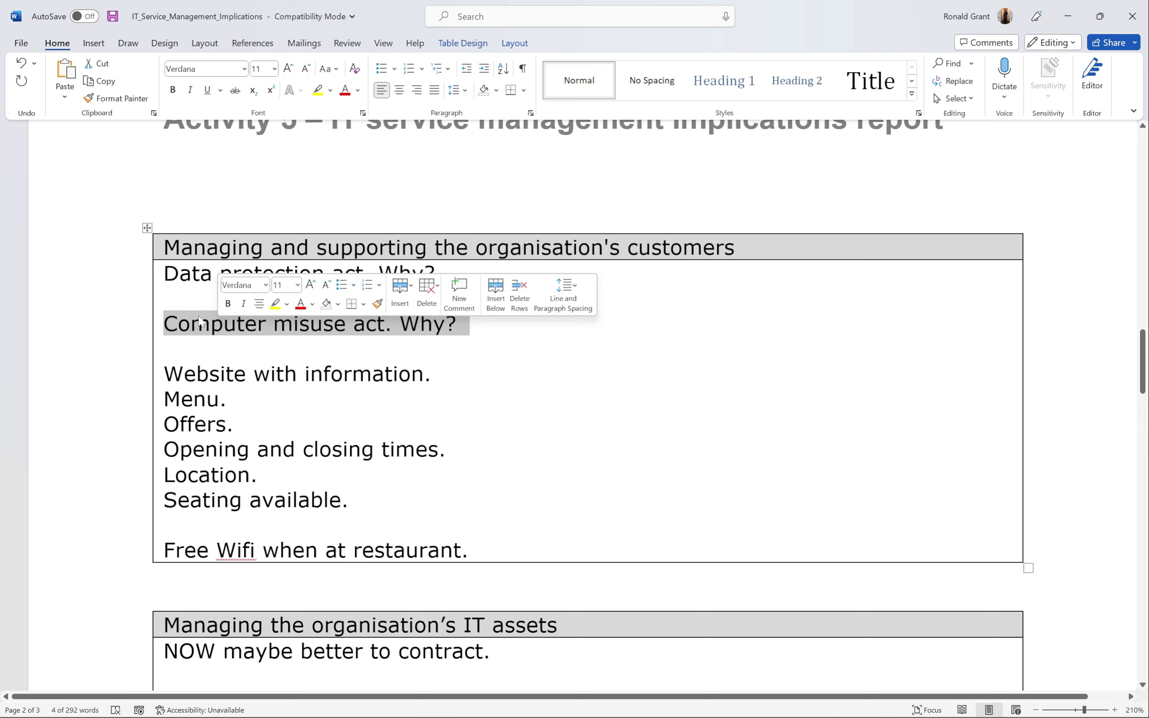
click(215, 338)
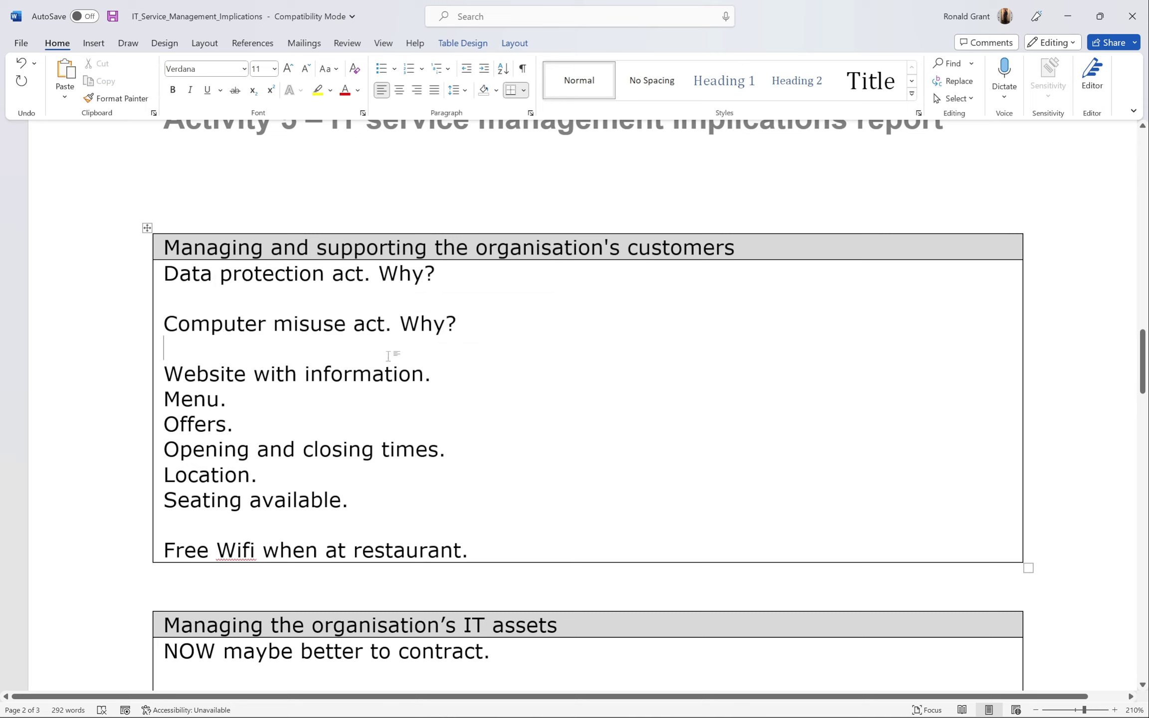
drag(432, 374, 163, 374)
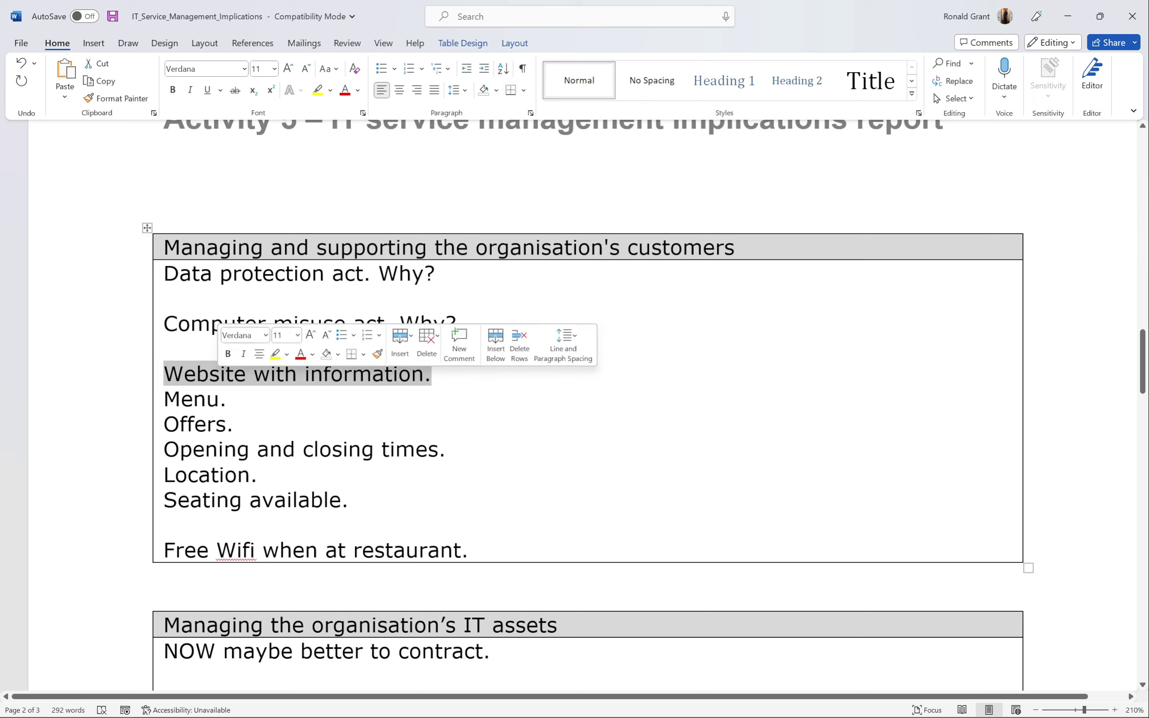
double_click(202, 400)
double_click(195, 424)
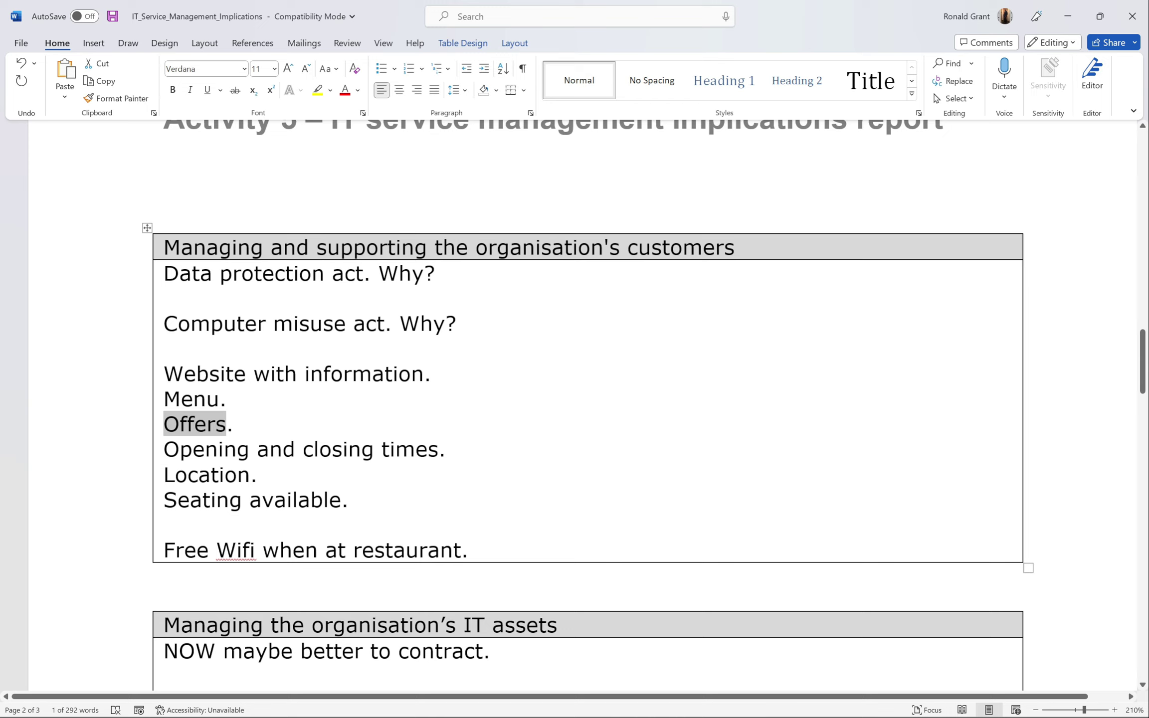
click(227, 399)
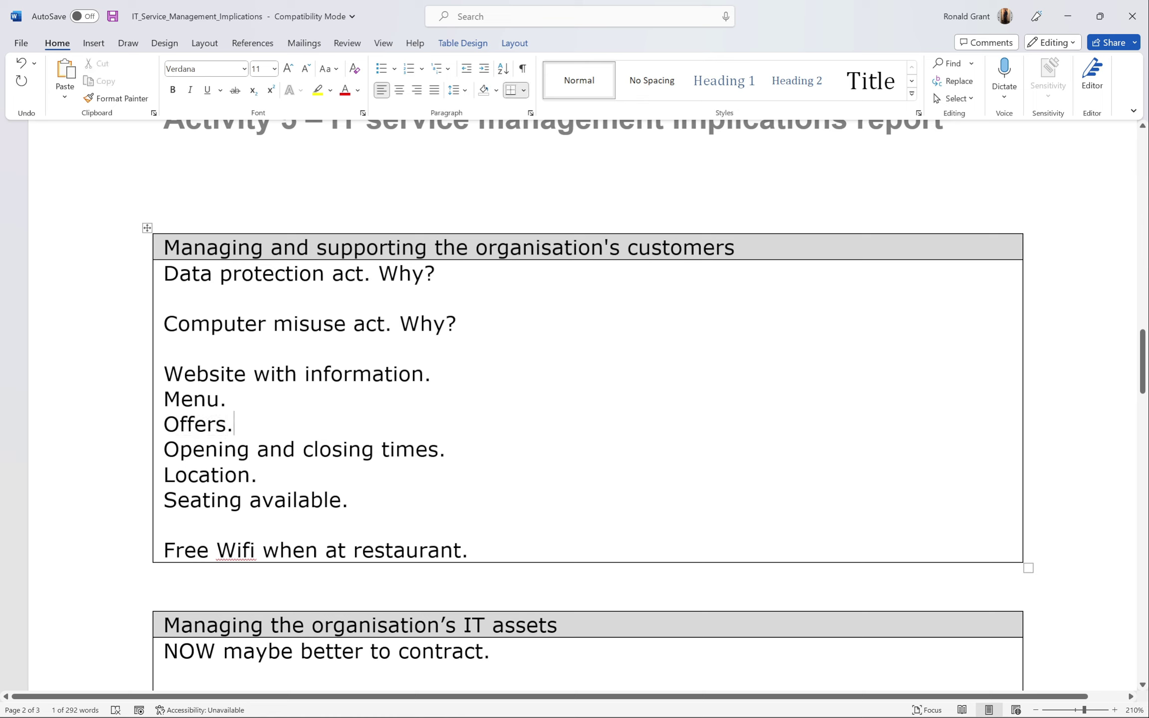
key(Return)
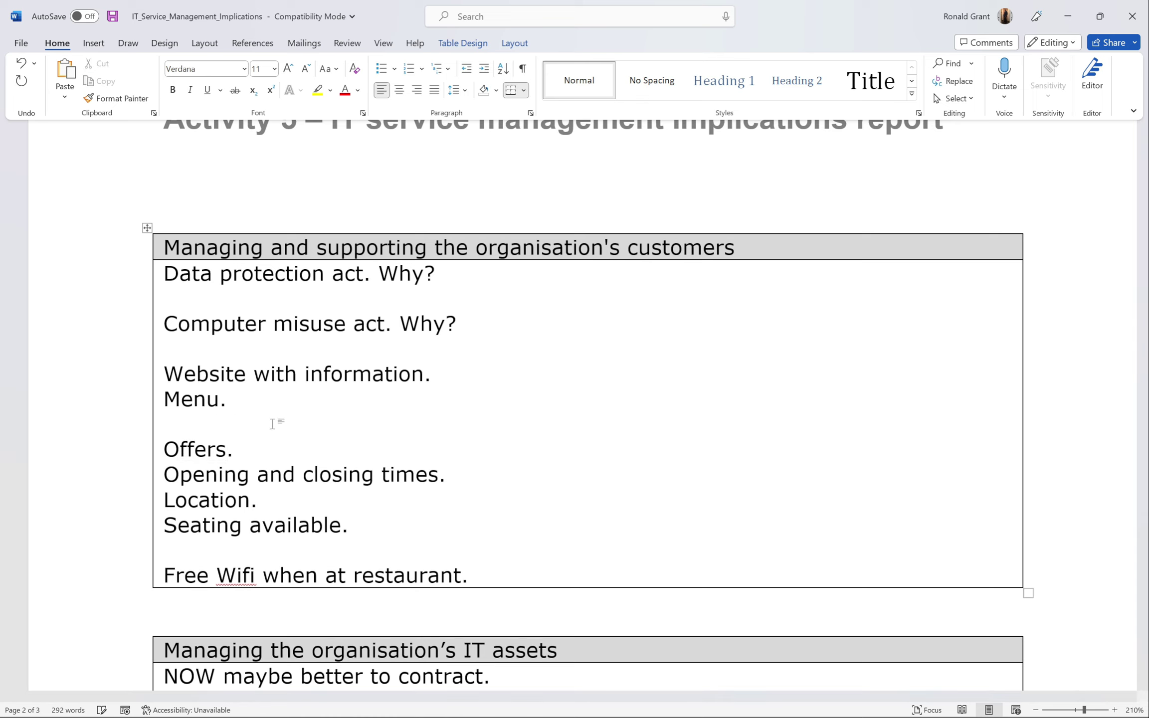
text(Allergies.)
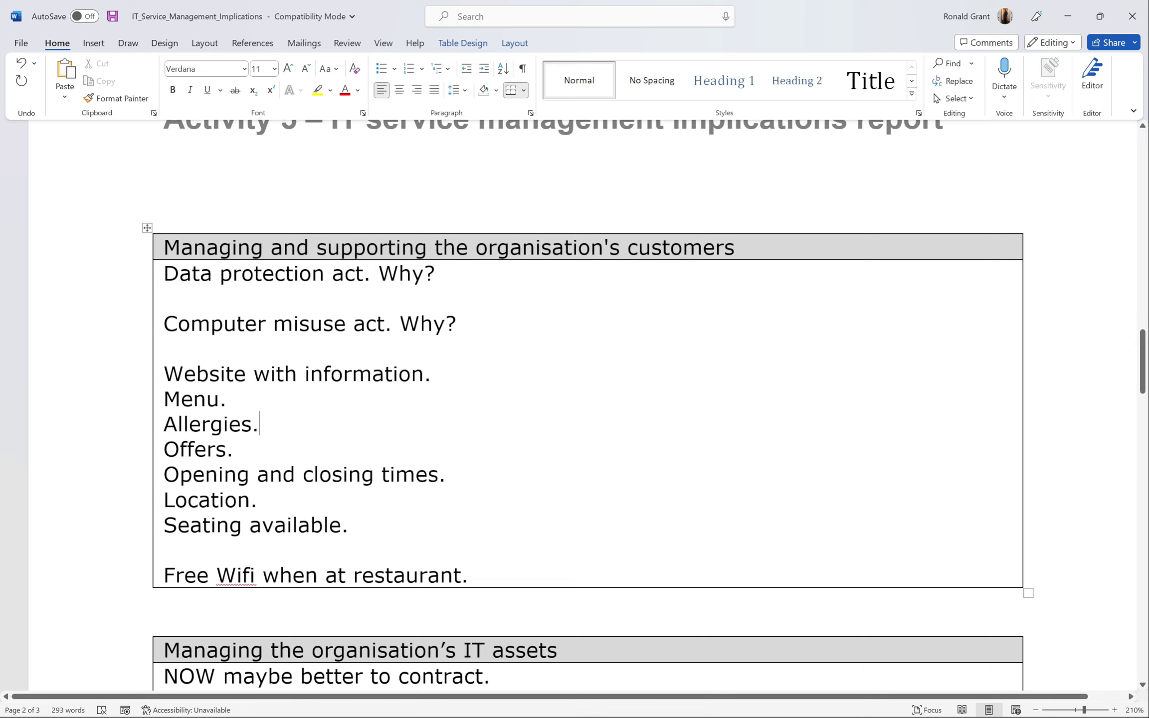
key(shift+Home)
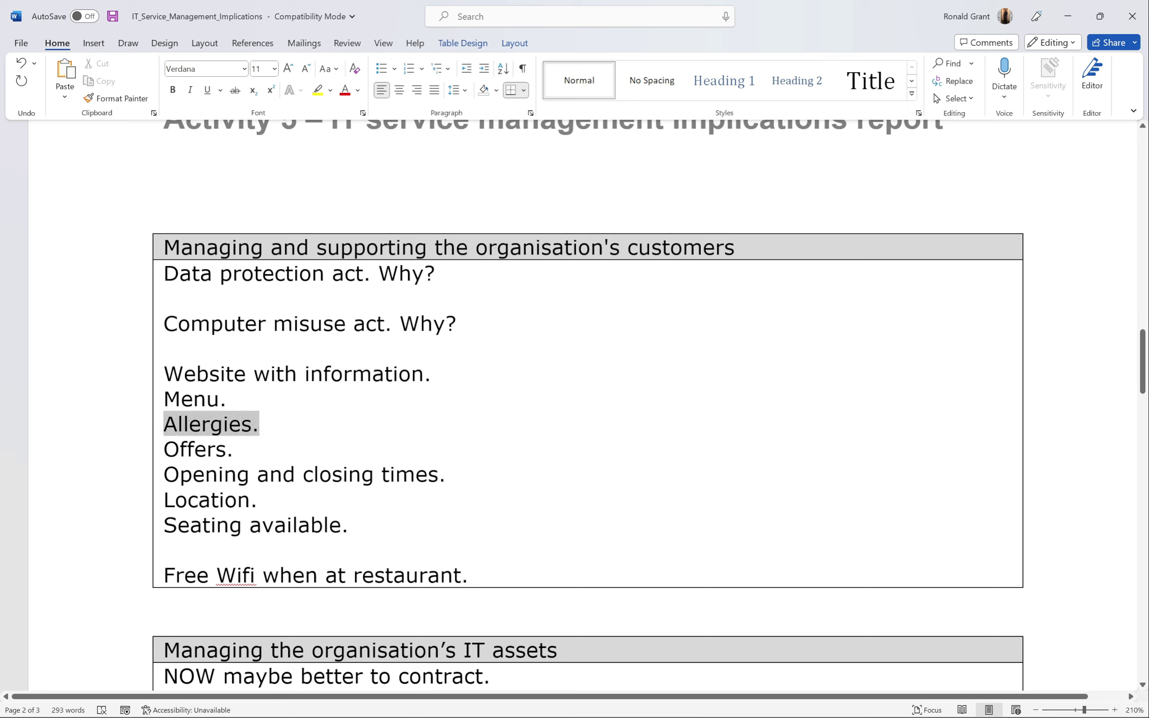
click(227, 399)
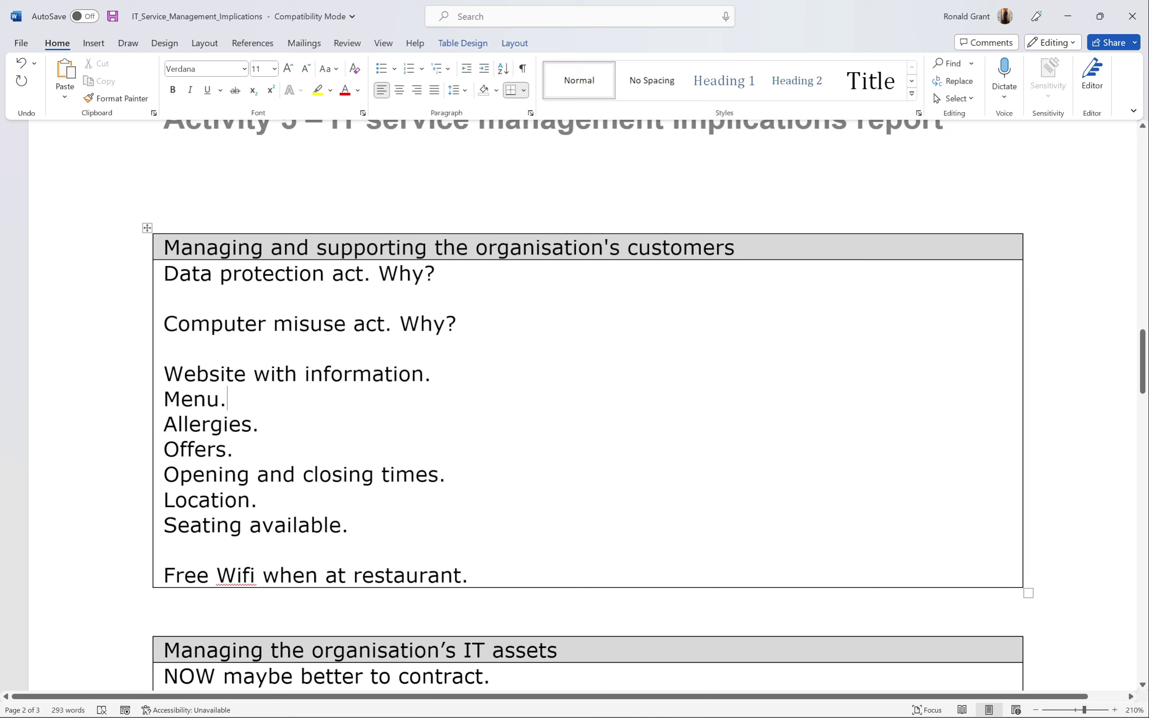
drag(469, 575, 182, 584)
click(304, 590)
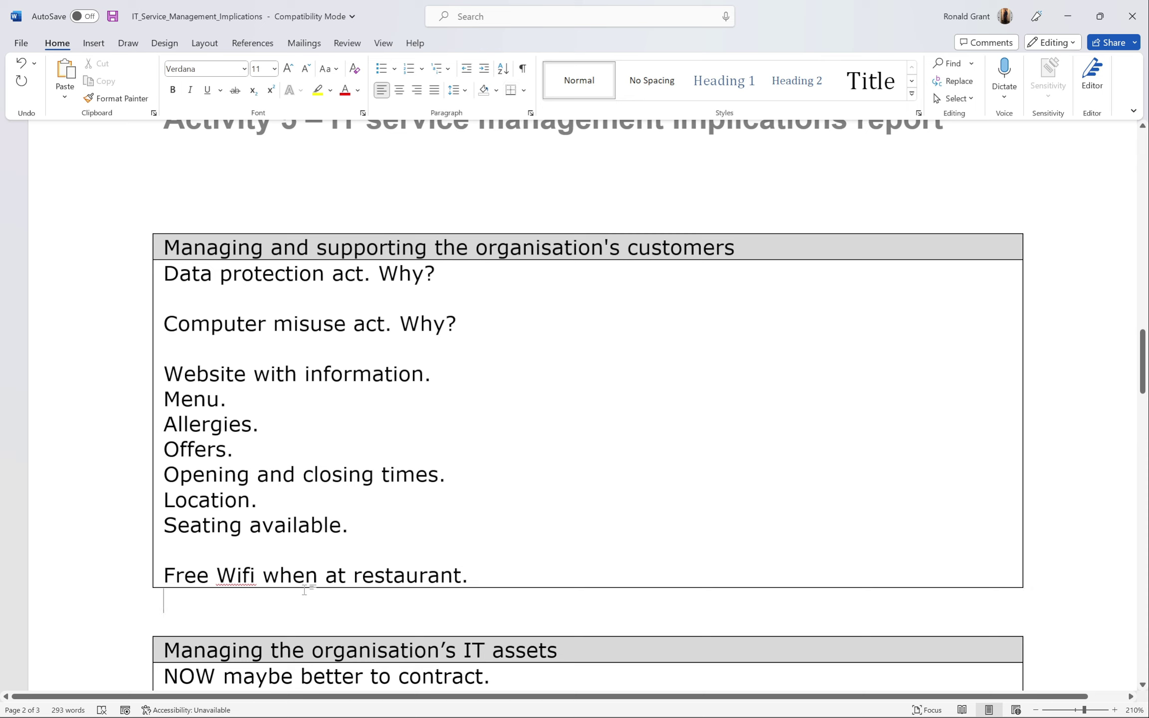
click(469, 576)
key(shift+Up)
key(shift+Up)
key(shift+Up)
key(shift+Up)
key(shift+Up)
key(shift+Up)
key(shift+Up)
key(shift+Up)
key(shift+Up)
key(shift+Up)
key(shift+Up)
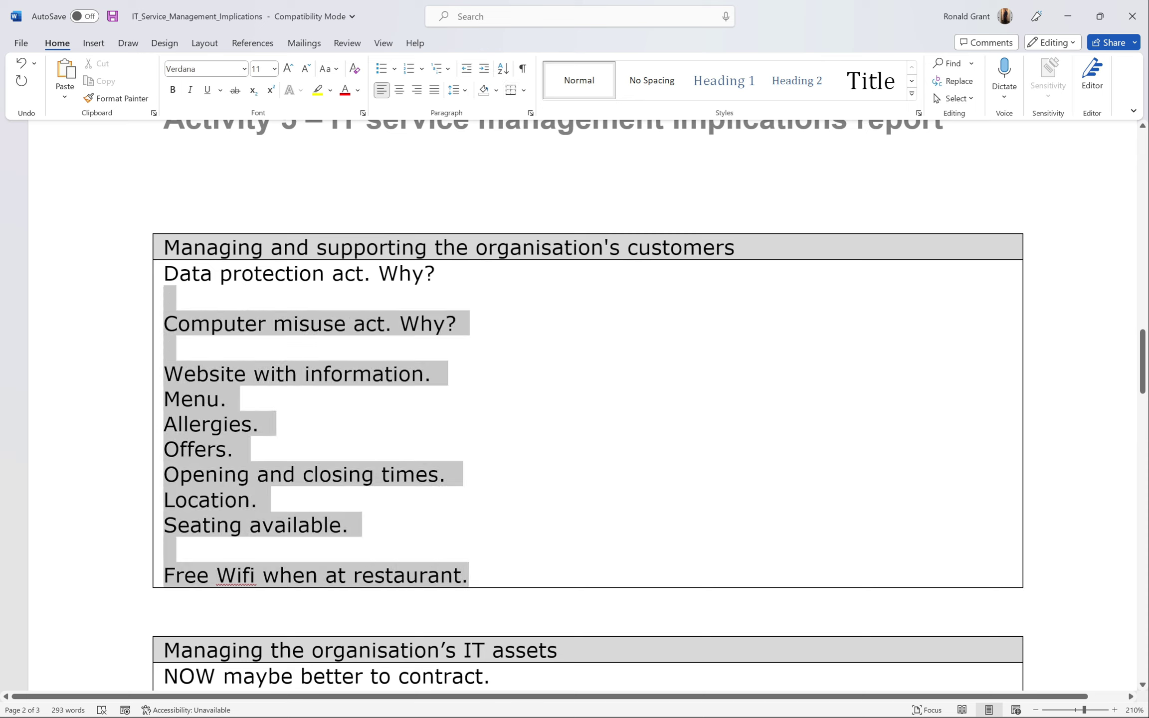
key(shift+Up)
click(167, 348)
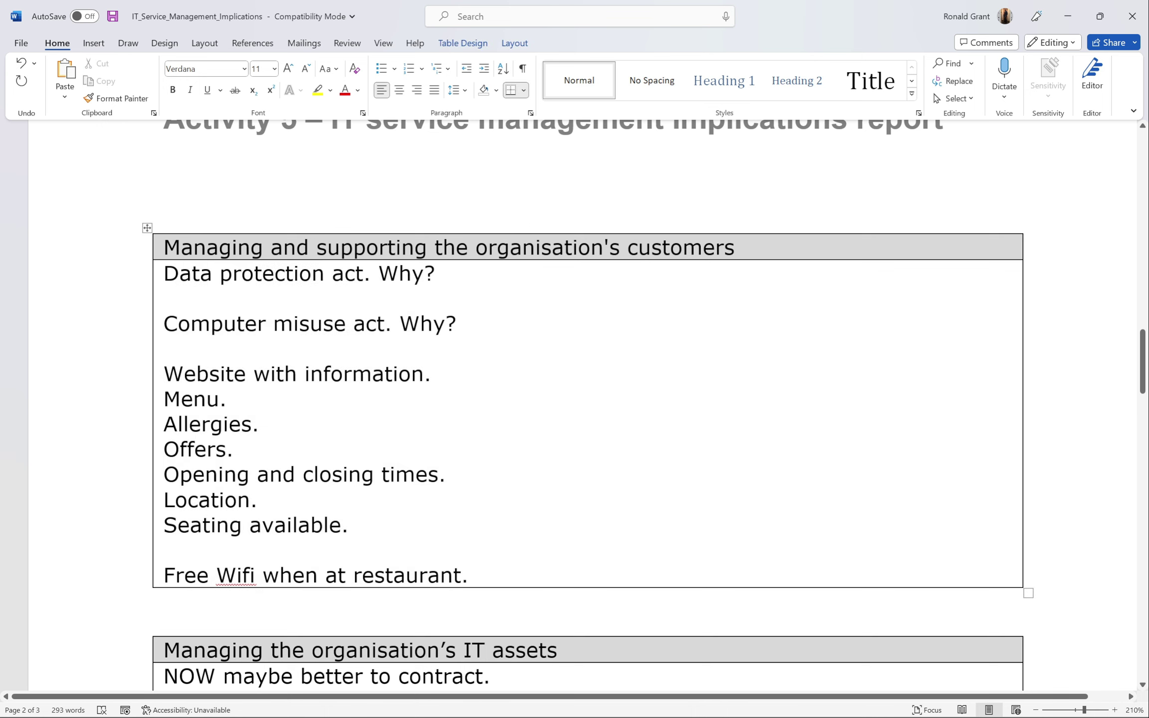
drag(438, 274, 163, 273)
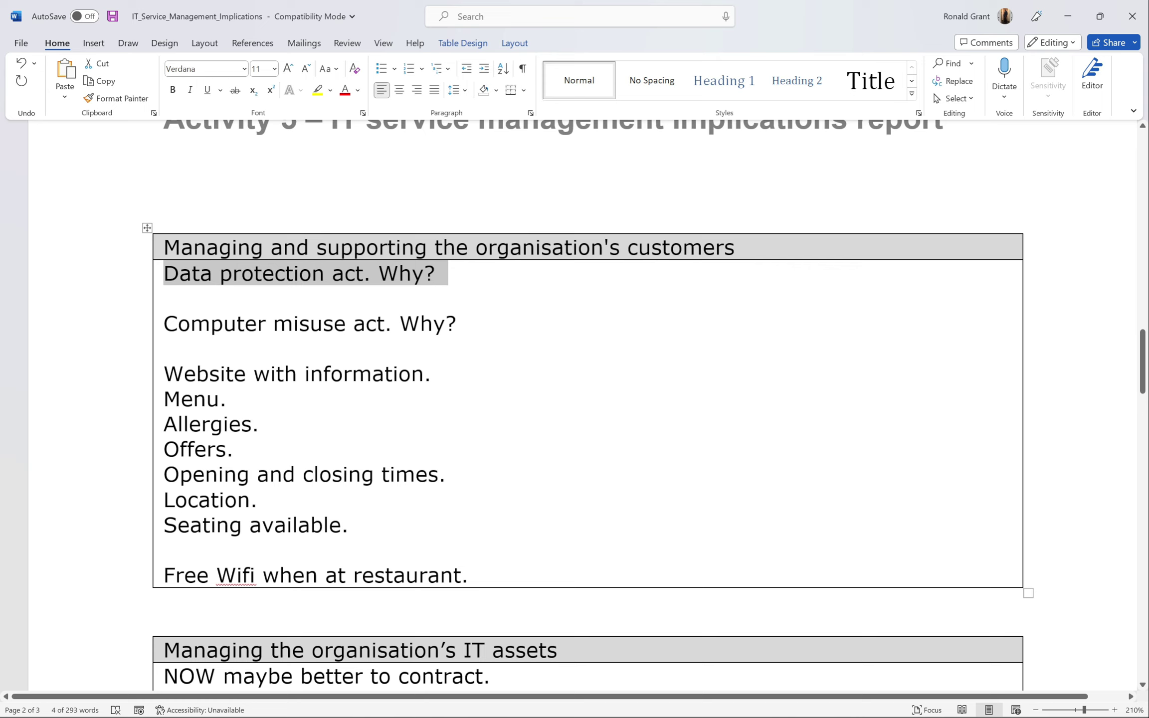
drag(466, 323, 165, 323)
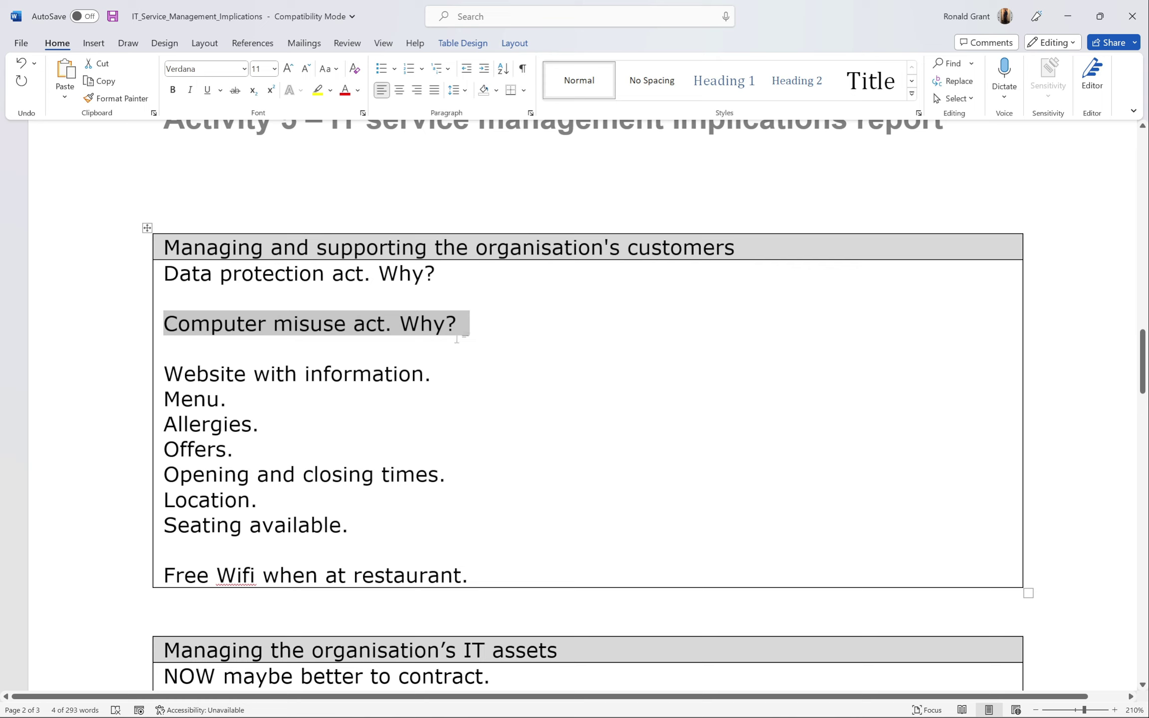
drag(325, 273, 275, 273)
drag(274, 323, 323, 323)
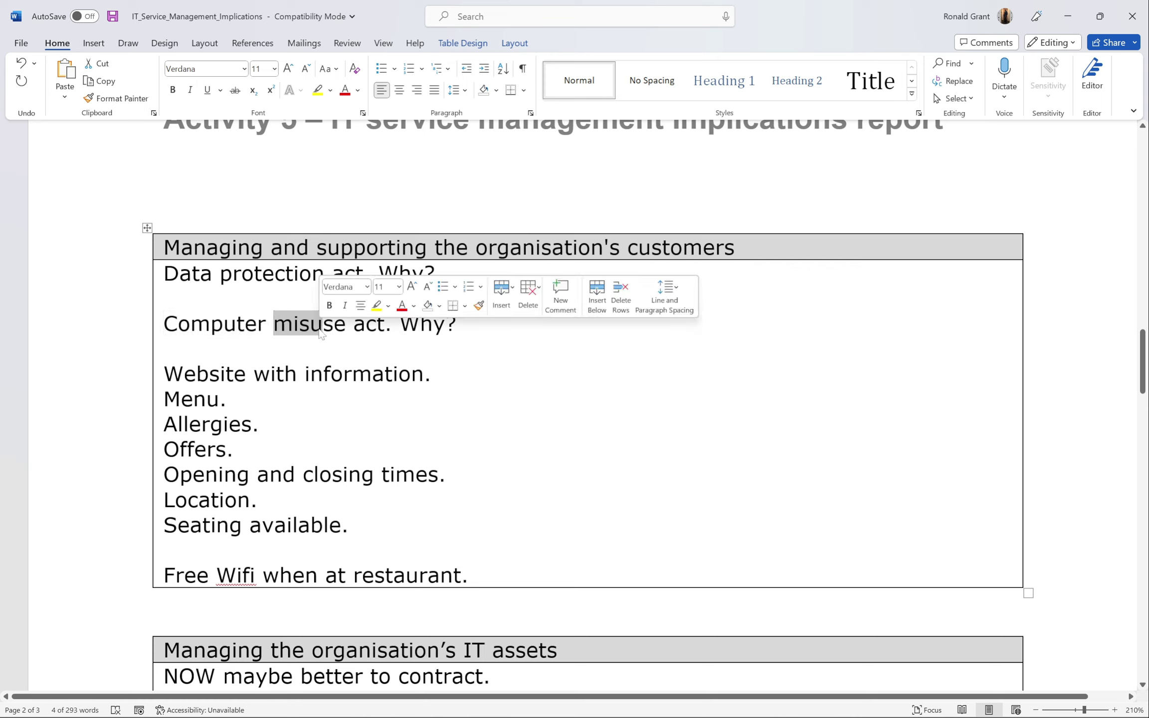
drag(169, 374, 361, 525)
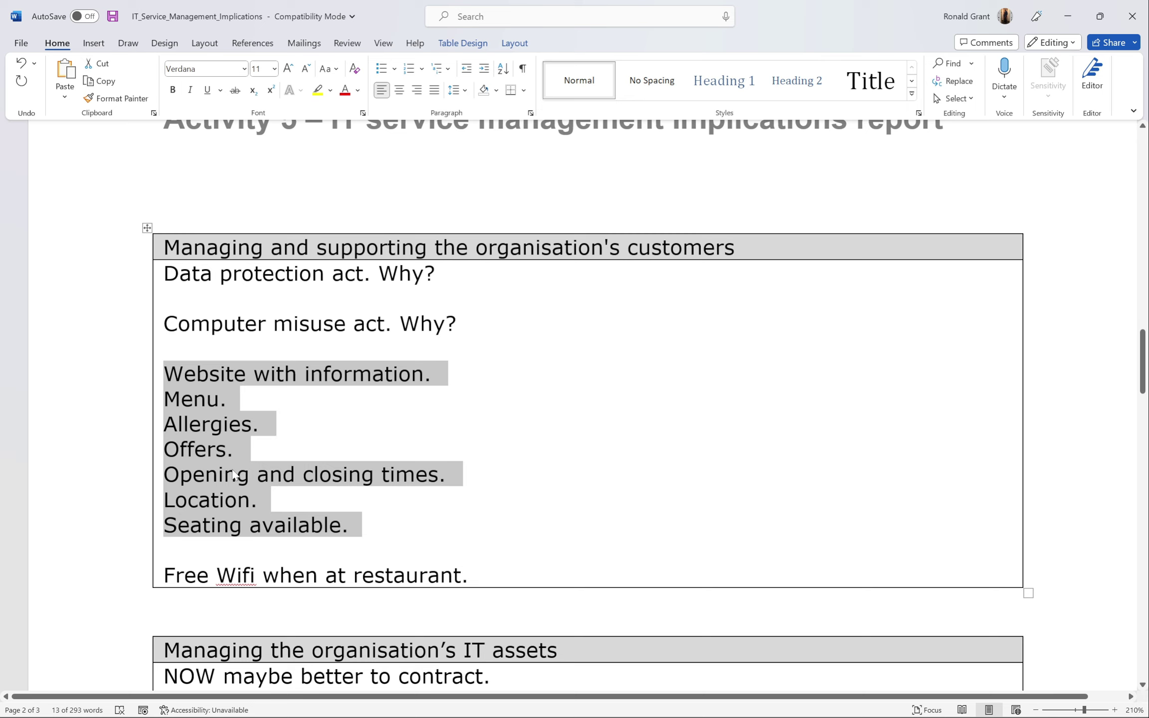
scroll(449, 384, down, 3)
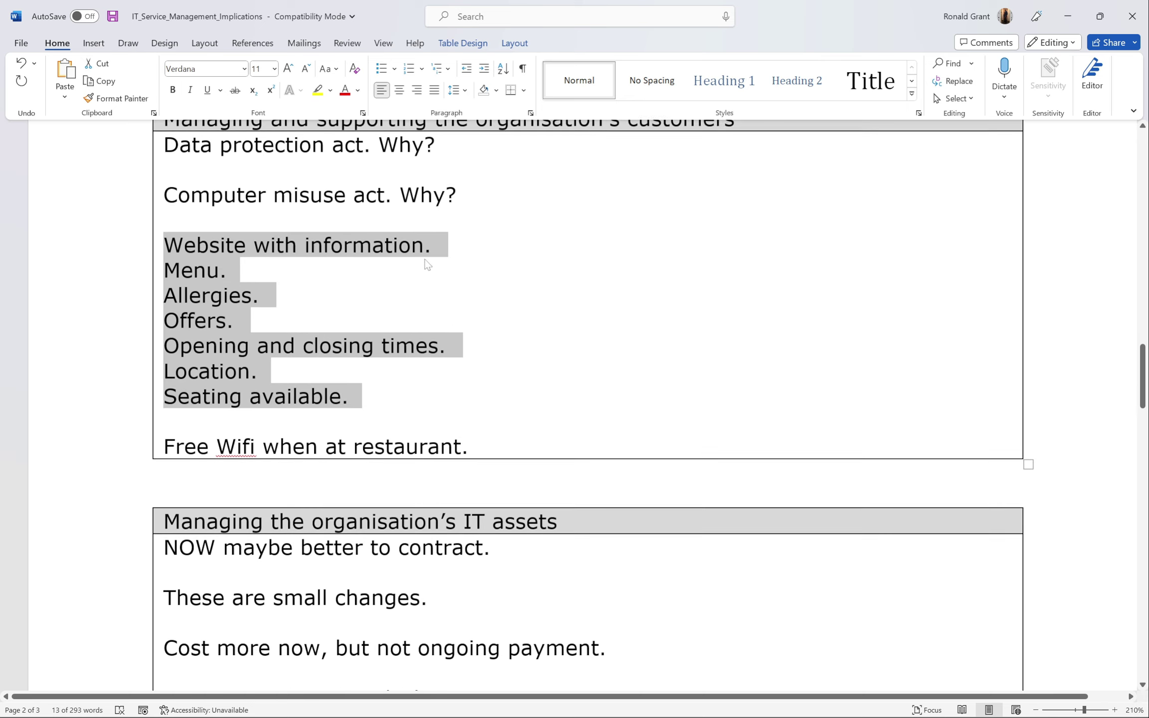
click(469, 440)
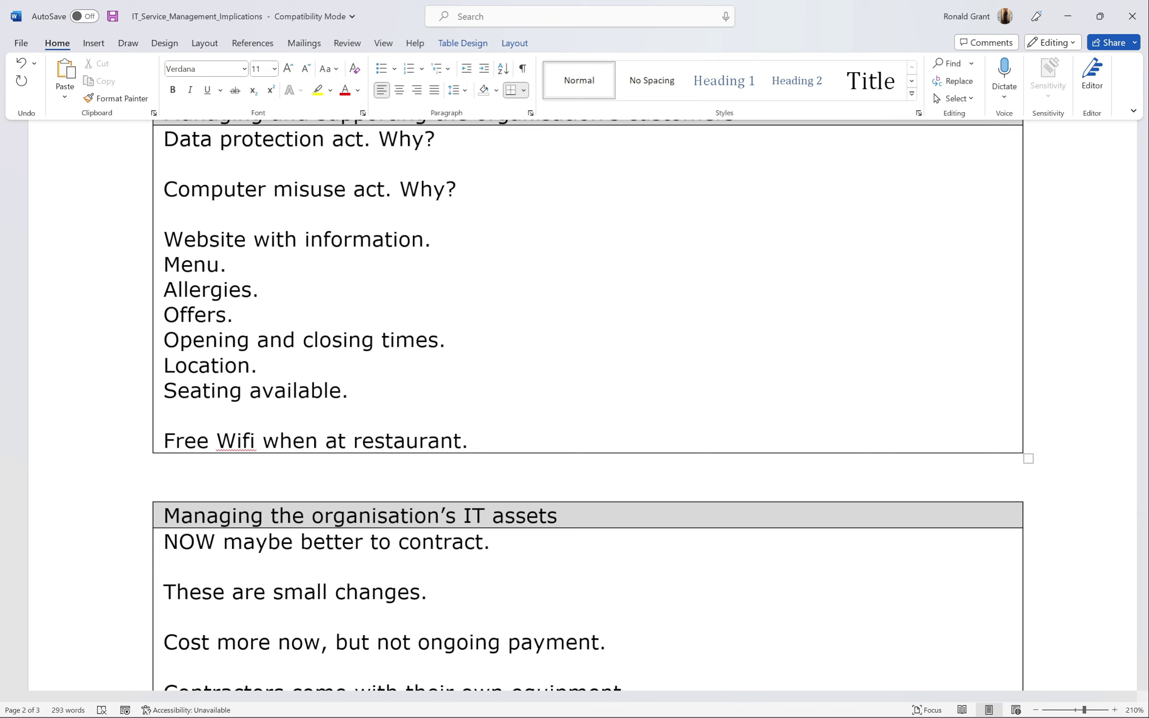
scroll(594, 404, down, 3)
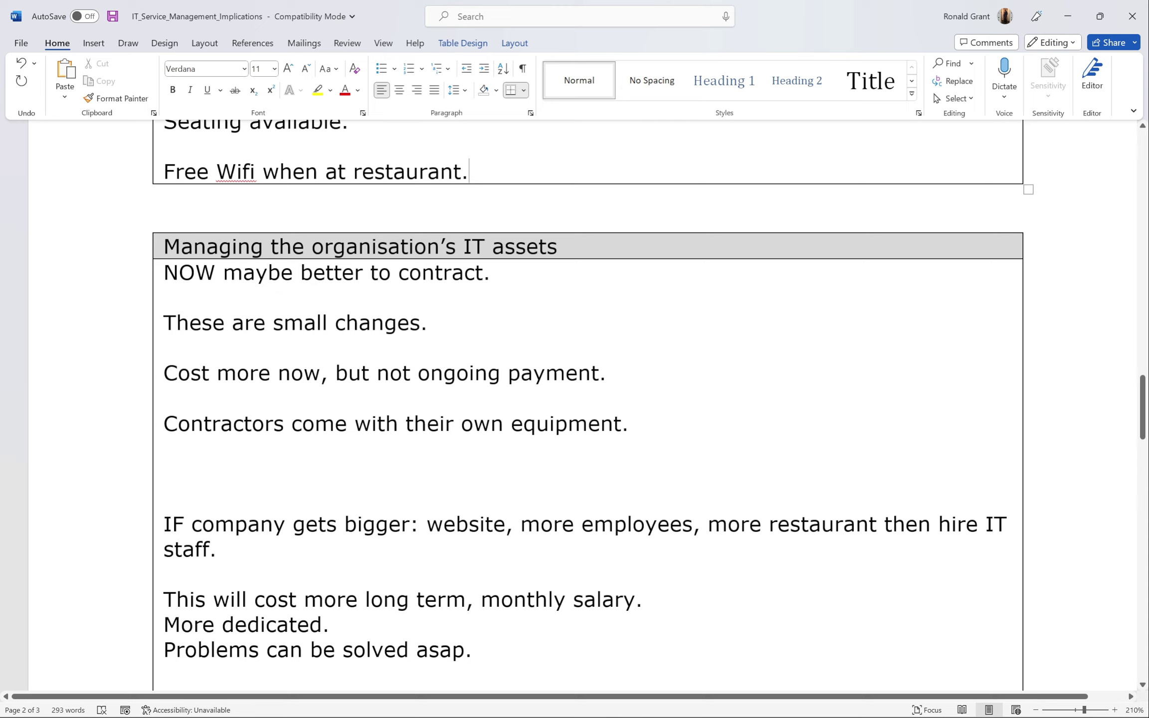
drag(501, 273, 165, 273)
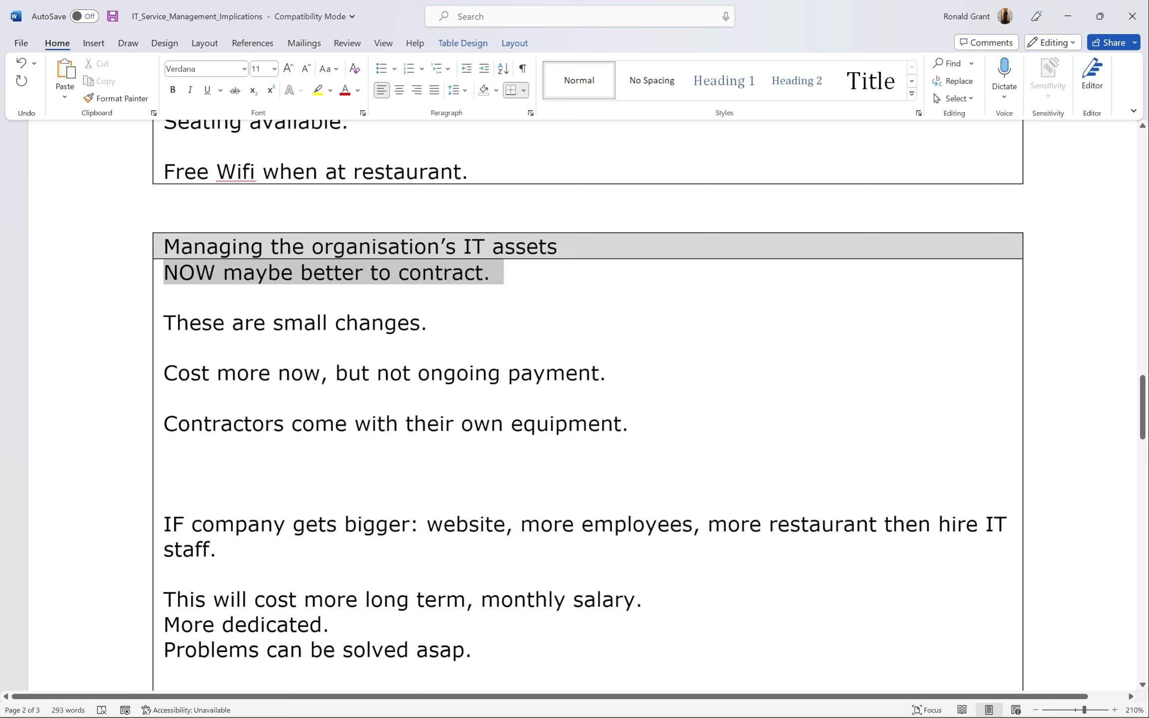
click(165, 473)
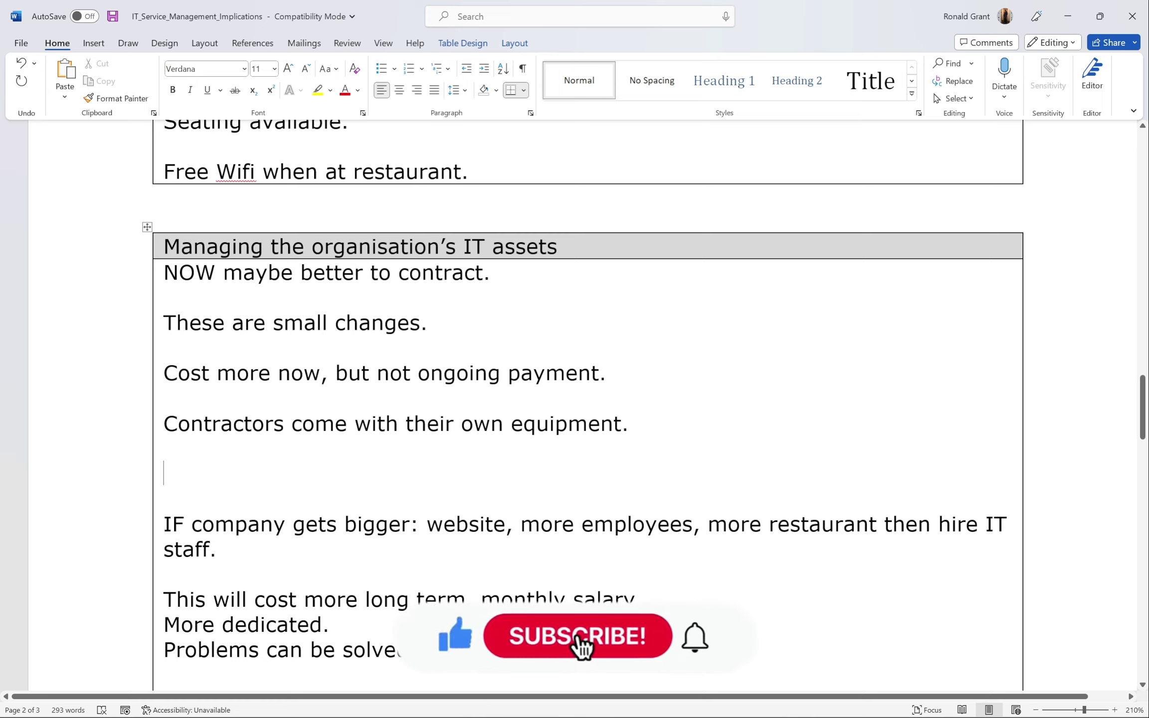
- Change 'payment' to 'payments' in the IT assets note, then check the Contractors line
click(599, 374)
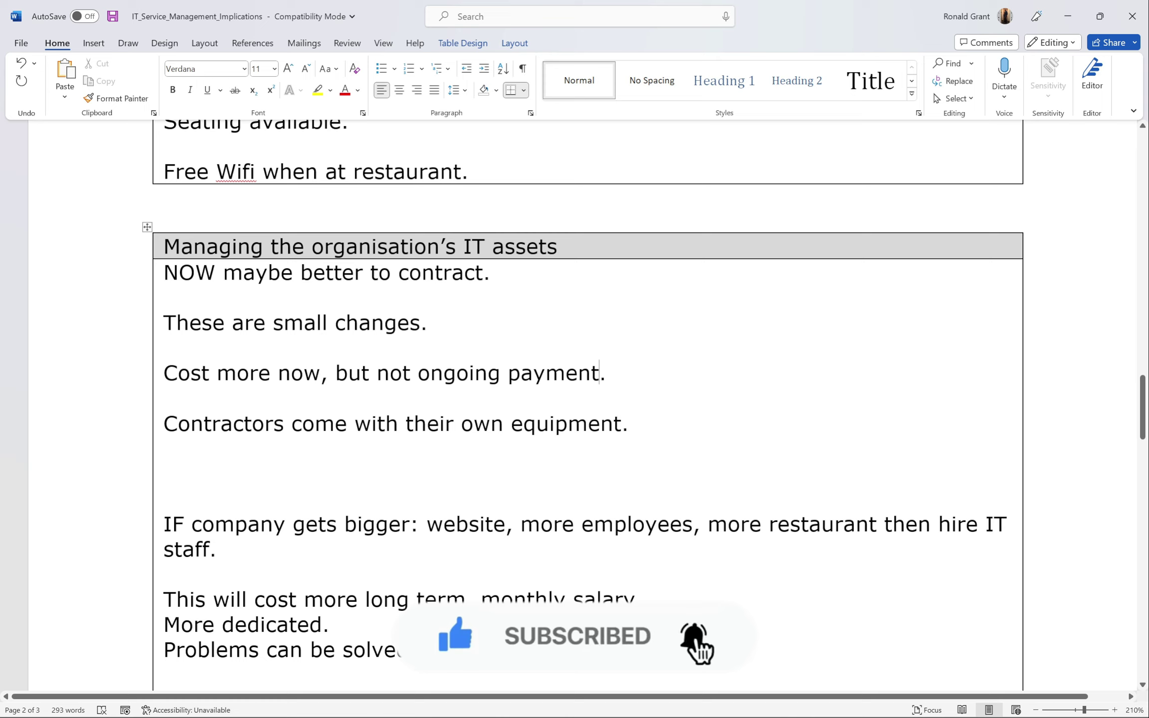
text(s)
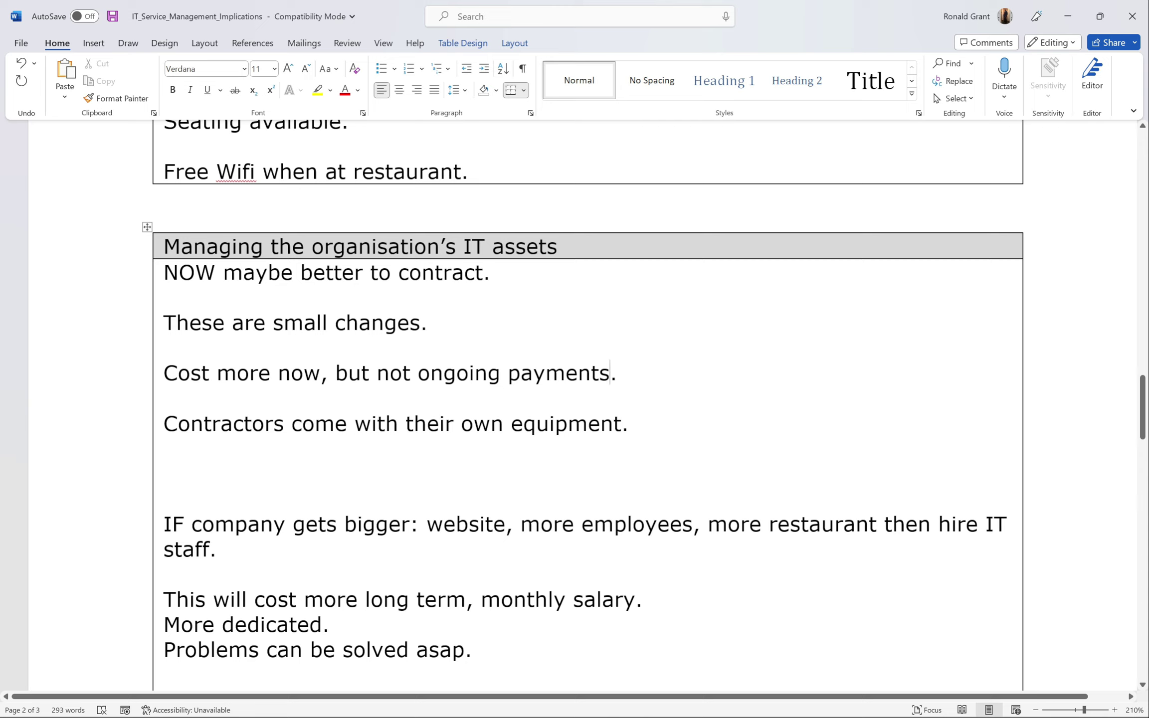
click(629, 423)
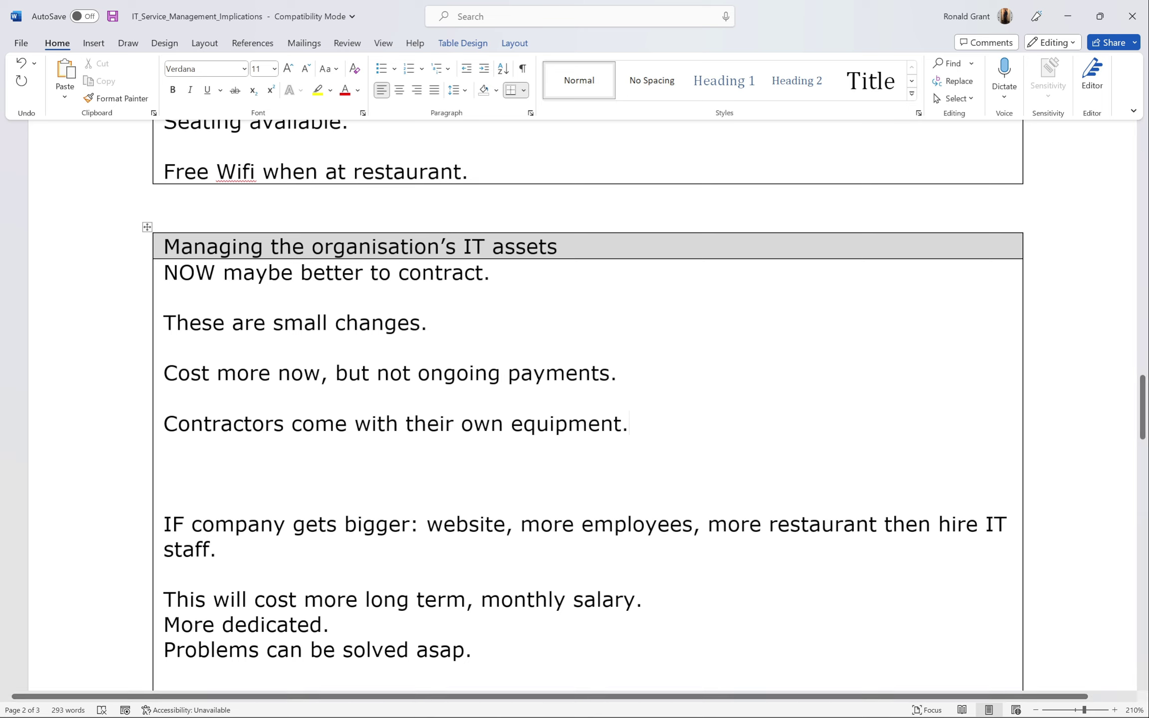
scroll(82, 526, down, 3)
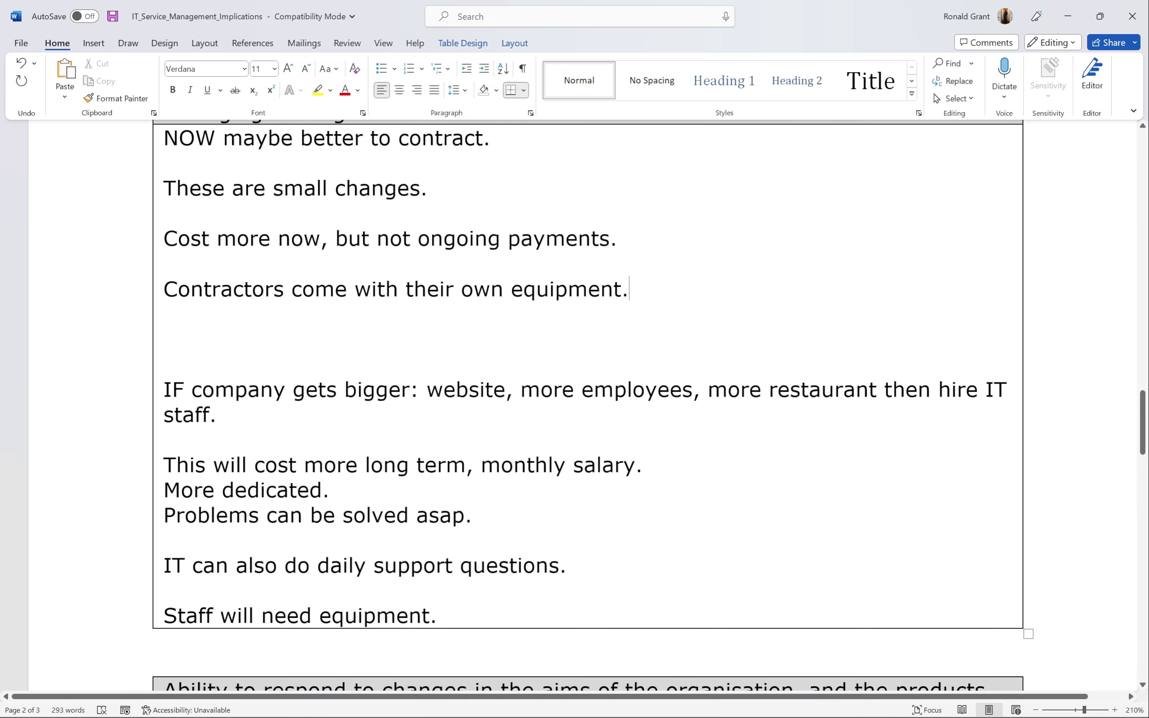
scroll(1142, 399, down, 2)
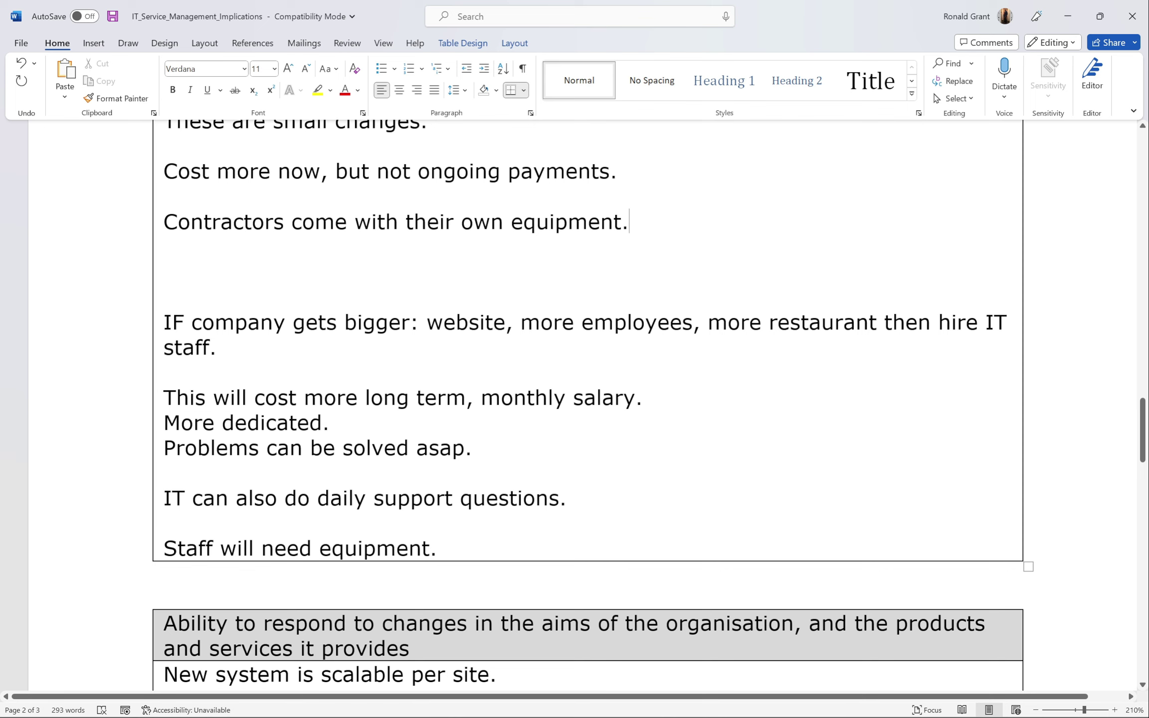
scroll(649, 404, down, 1)
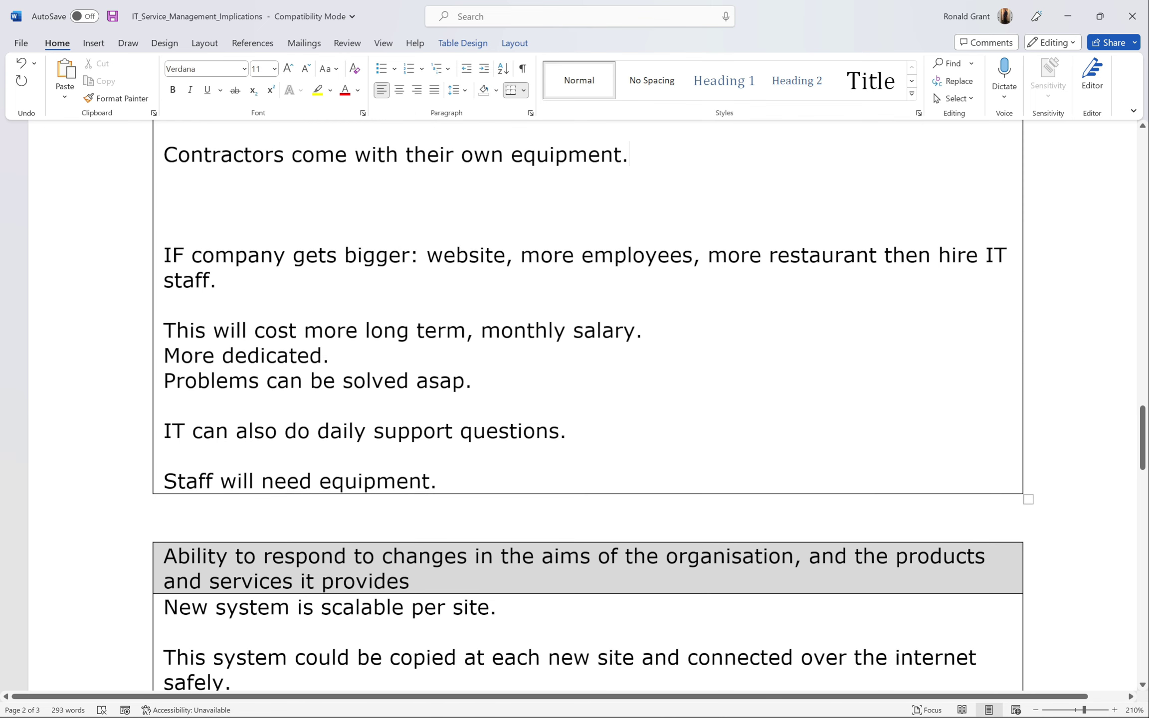
drag(437, 481, 163, 481)
click(206, 484)
scroll(583, 413, down, 5)
scroll(584, 379, down, 5)
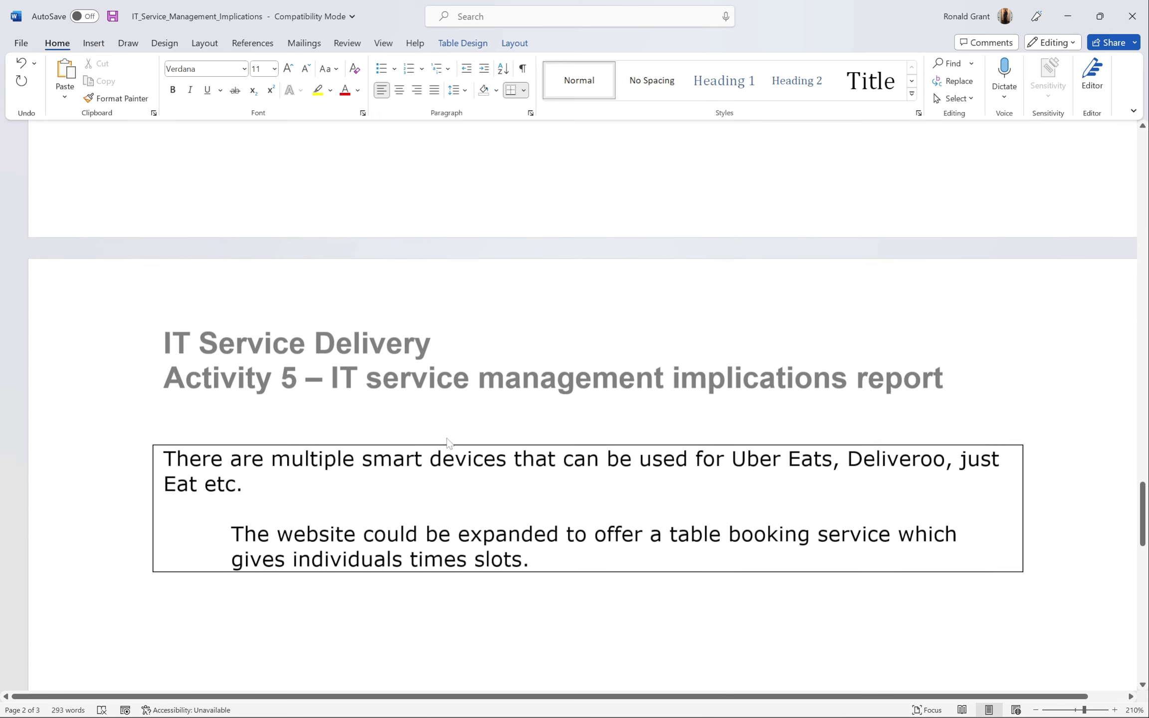
scroll(583, 379, up, 8)
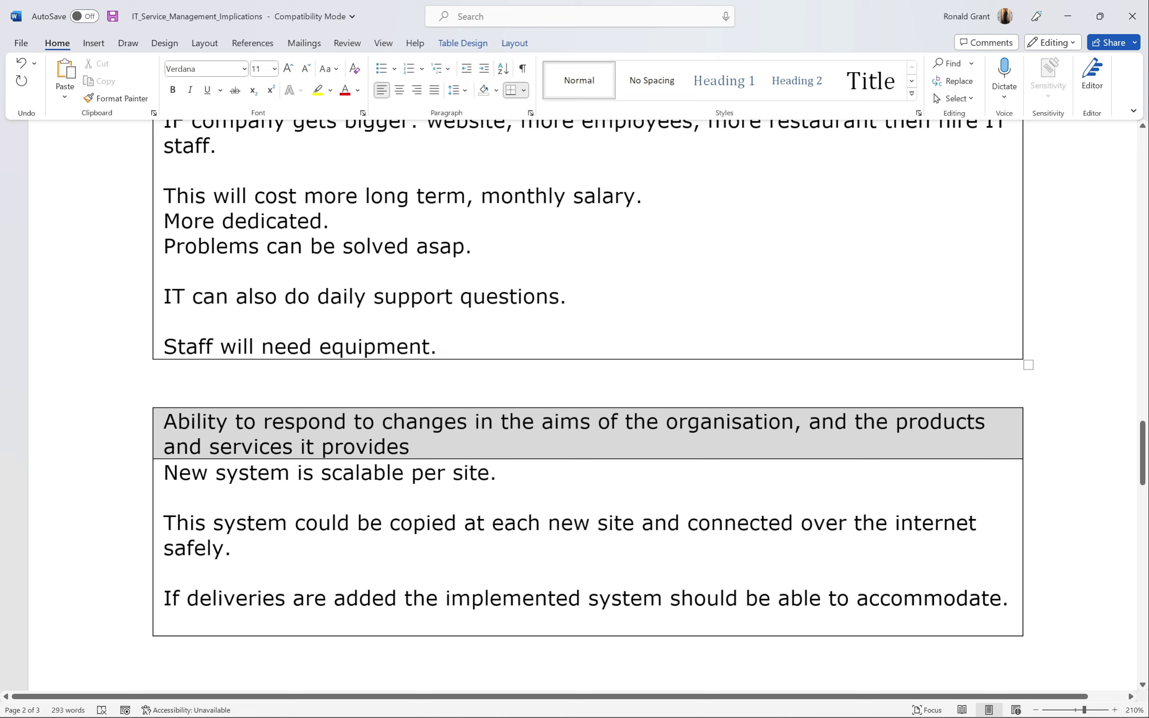
scroll(583, 379, down, 3)
scroll(584, 405, down, 1)
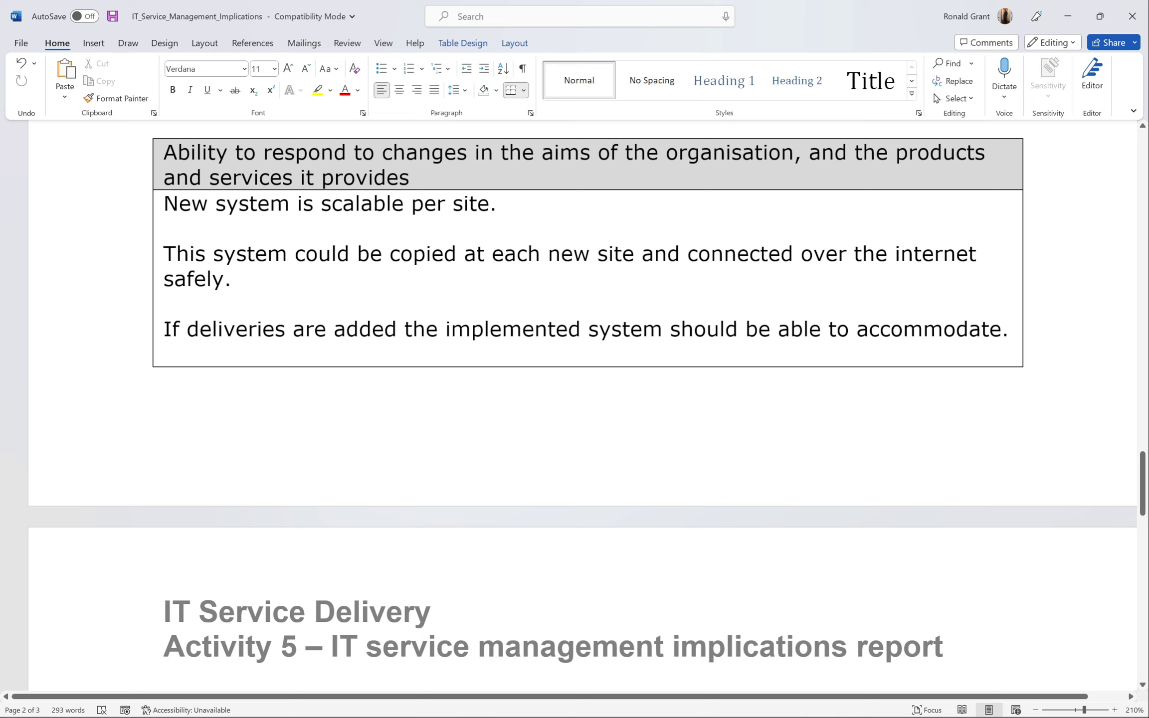
key(ctrl+shift+Left)
key(ctrl+shift+Left)
key(ctrl+shift+Left)
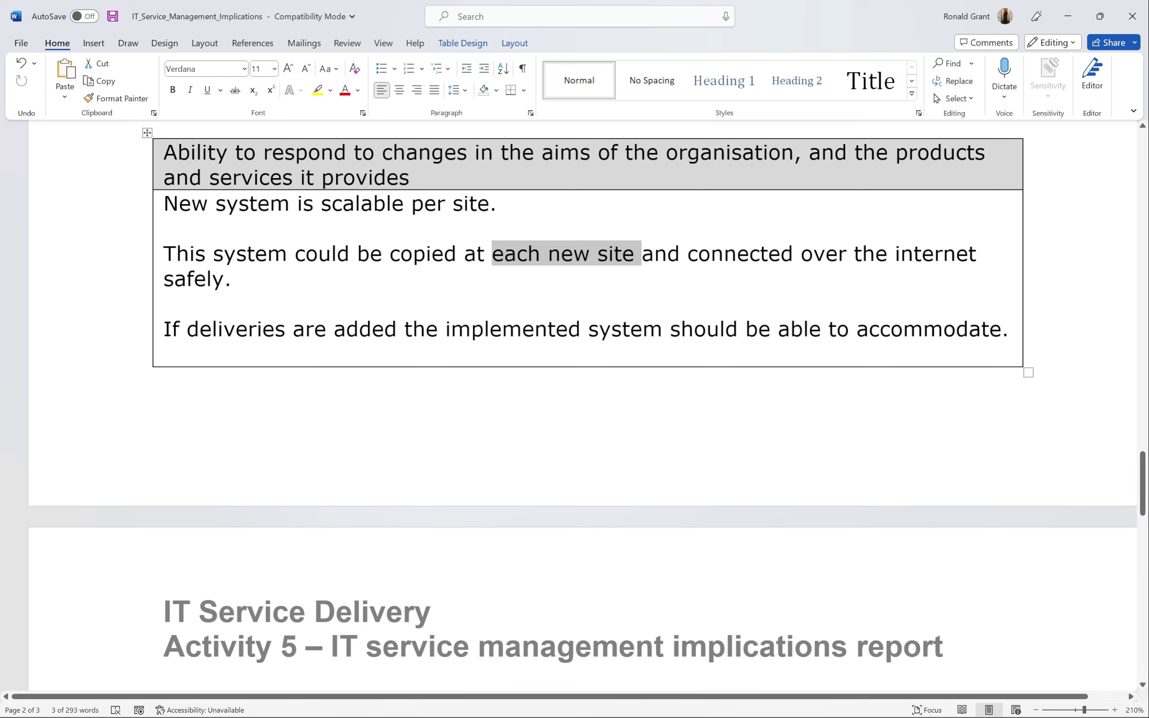
scroll(885, 346, down, 4)
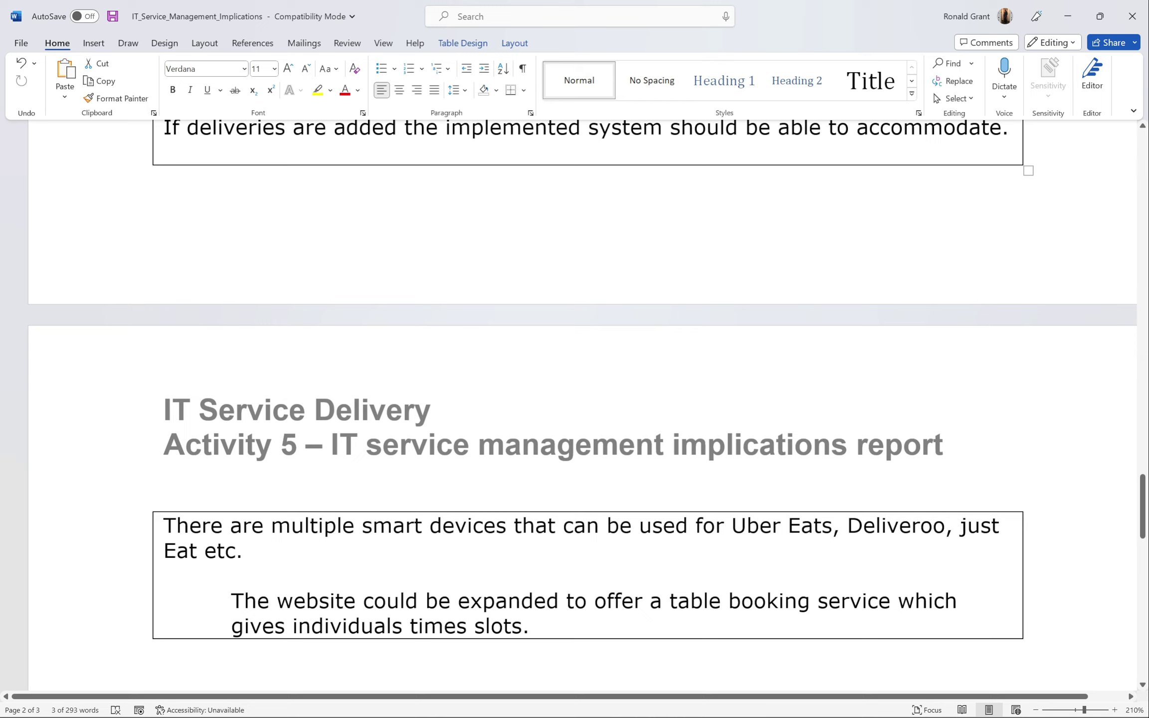
click(243, 549)
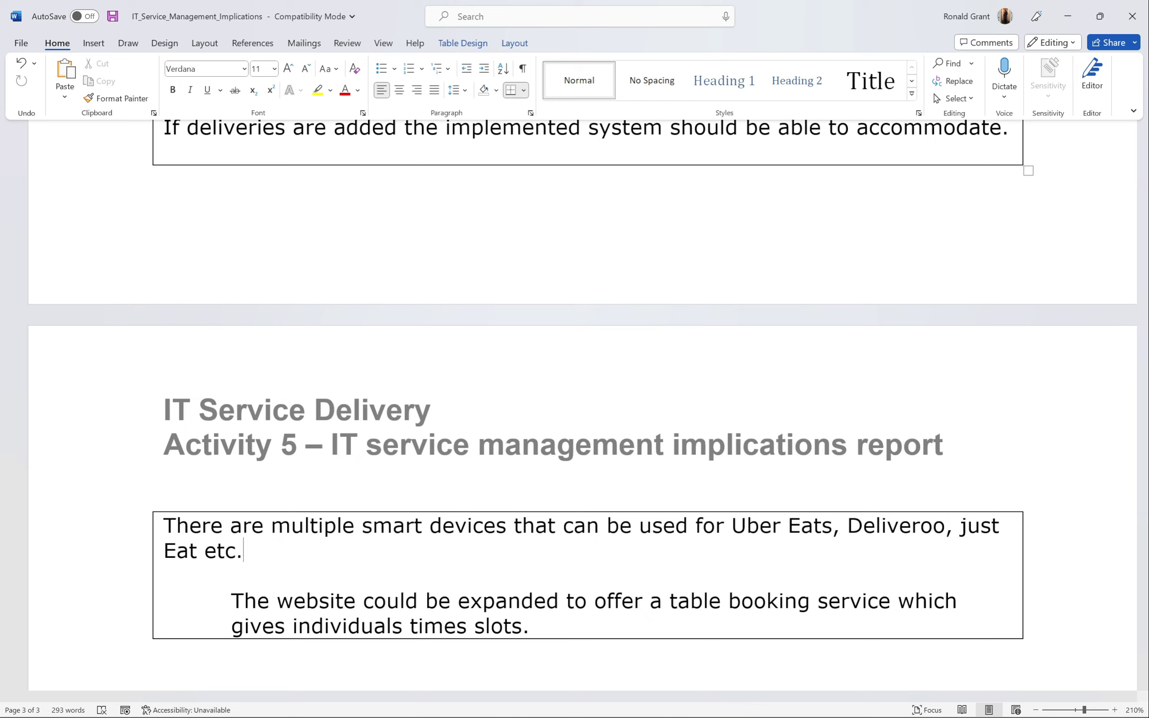
scroll(573, 399, down, 1)
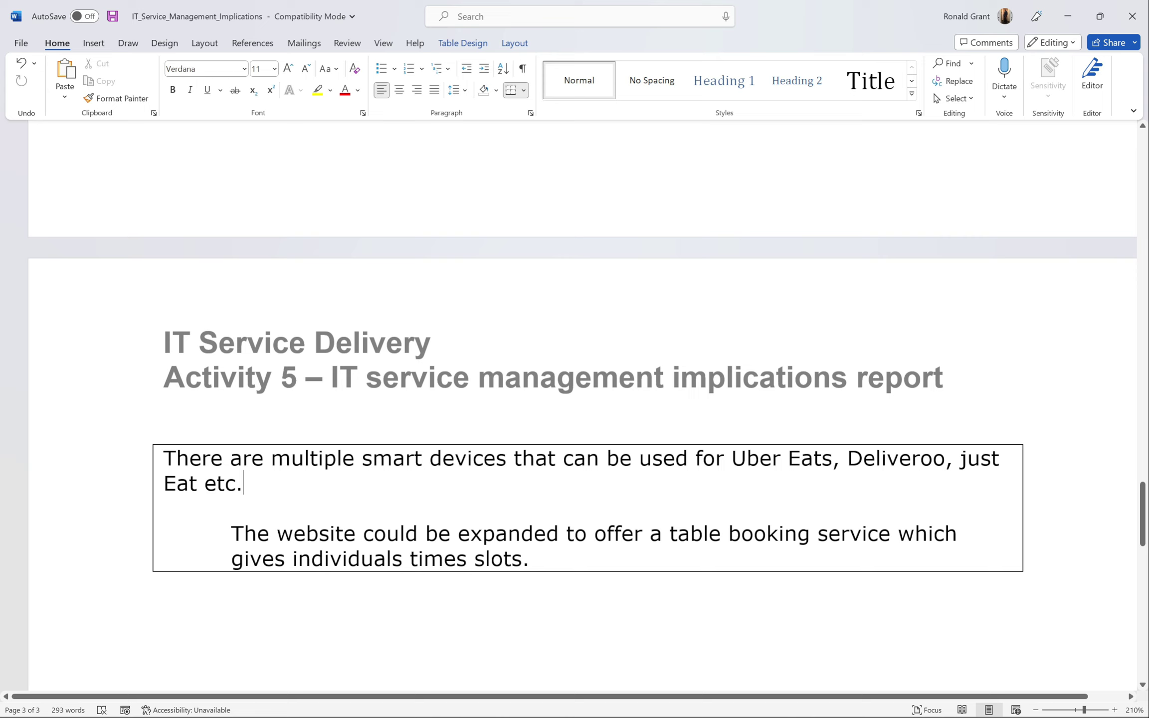
drag(530, 558, 260, 529)
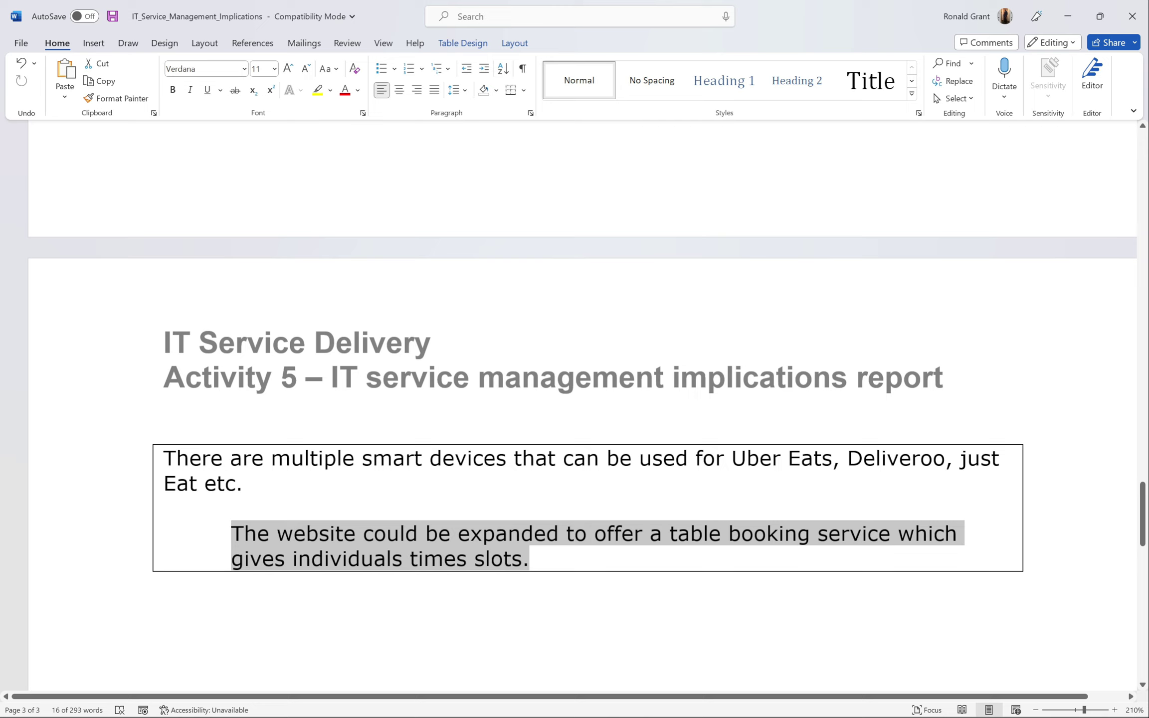
scroll(583, 399, down, 10)
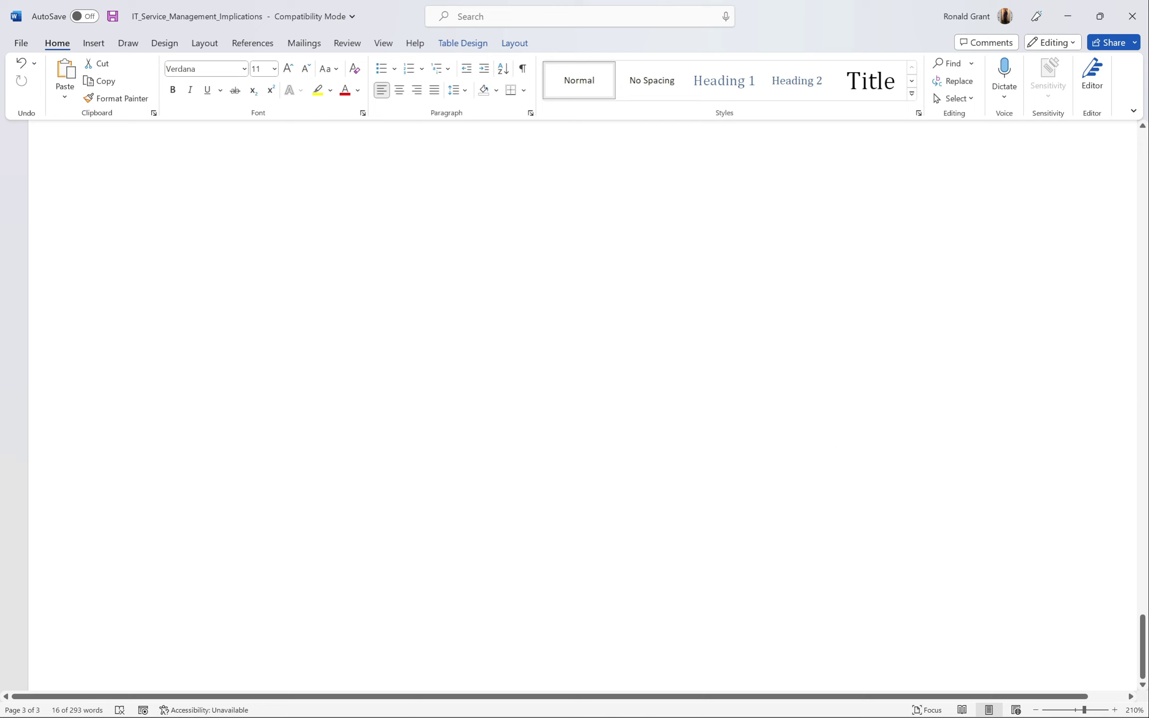
scroll(583, 399, up, 7)
scroll(583, 399, up, 3)
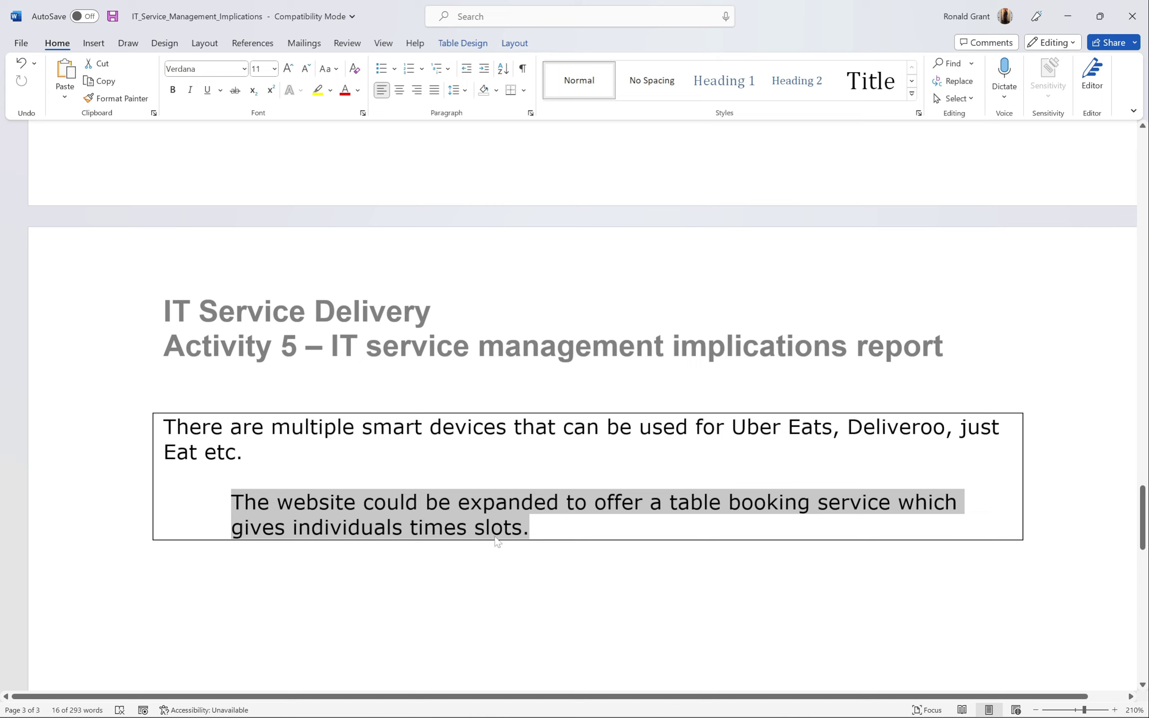
click(527, 532)
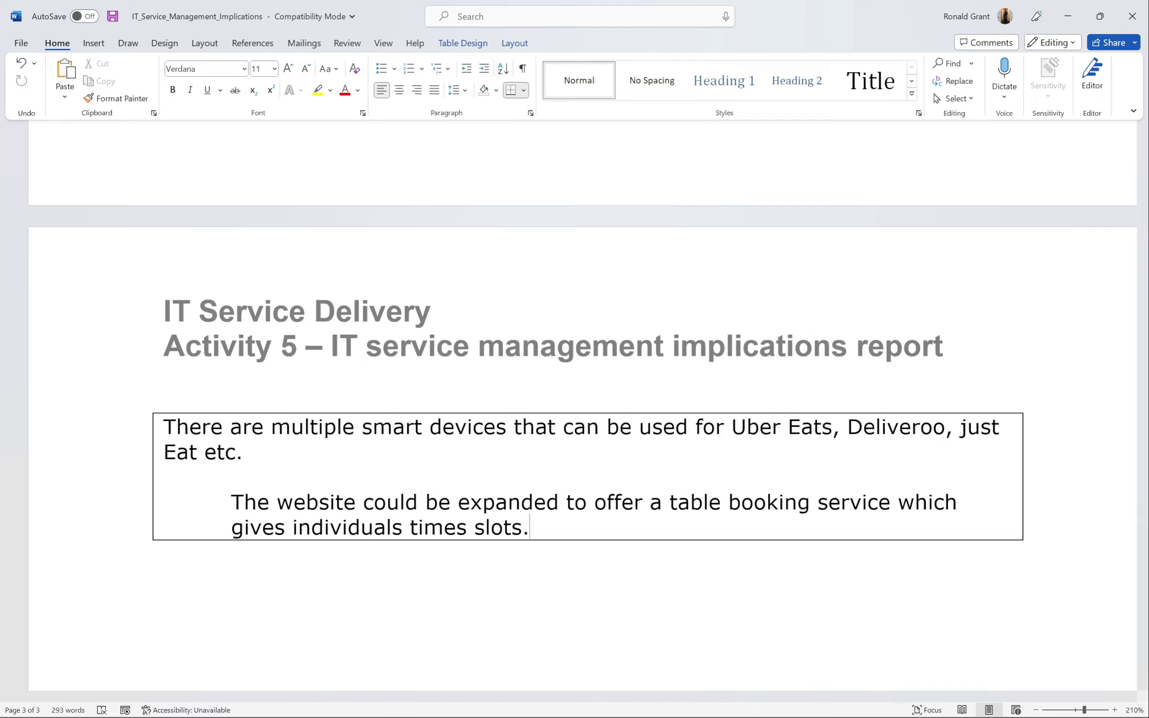
- Scroll back up to the employees table and select the Windows 11 Pro line
scroll(583, 404, up, 20)
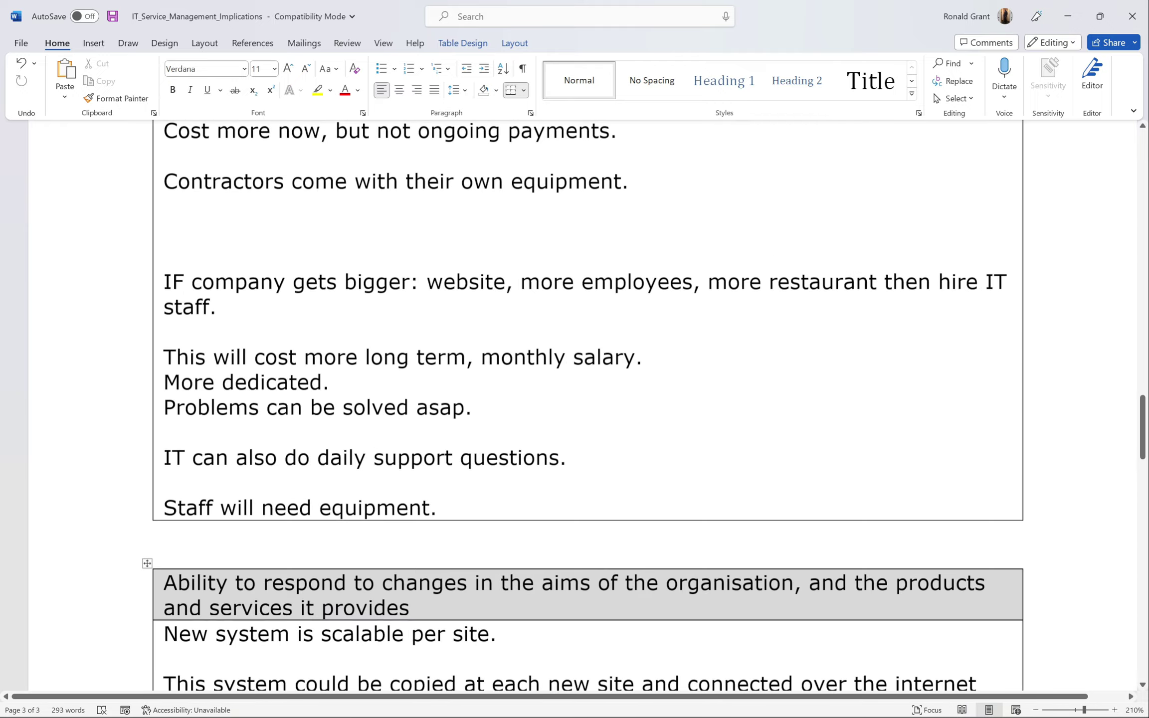
scroll(583, 404, up, 20)
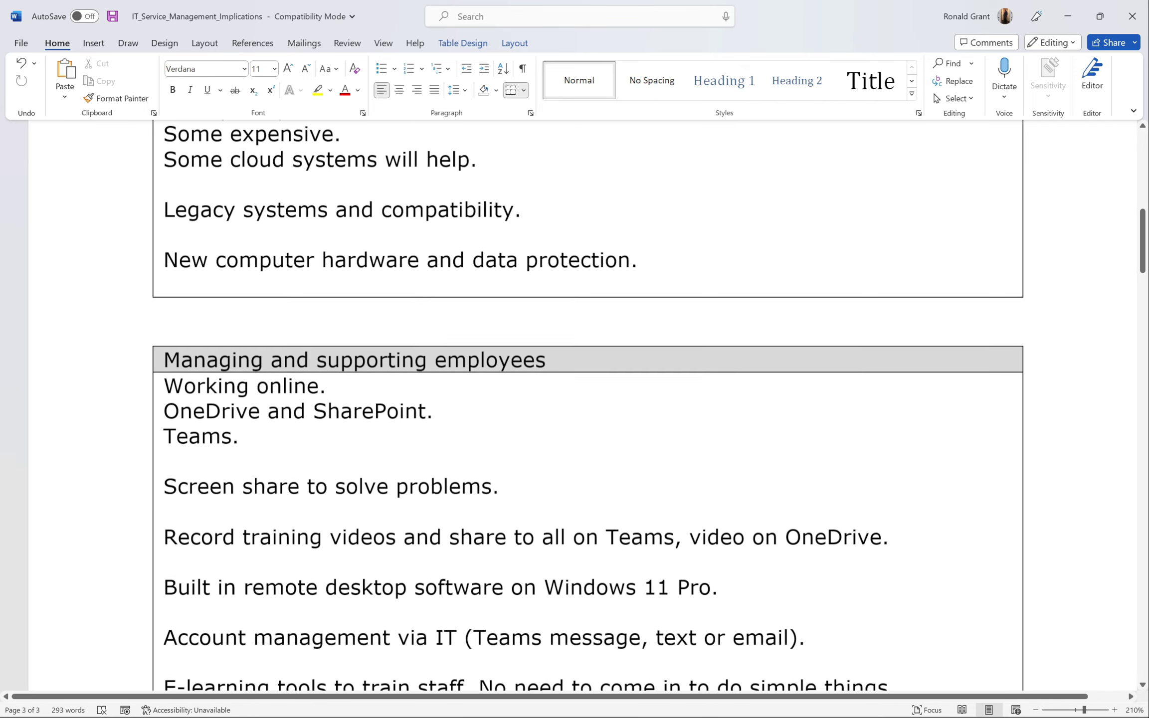
scroll(583, 404, up, 8)
scroll(583, 404, down, 8)
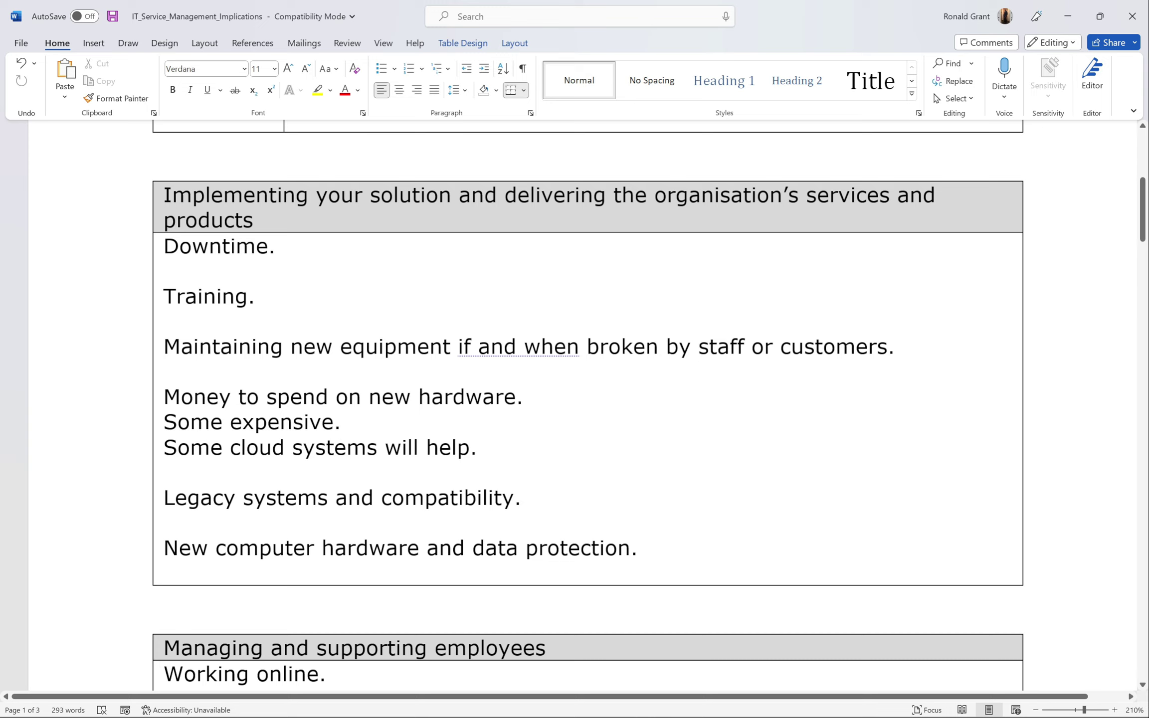
scroll(582, 404, down, 15)
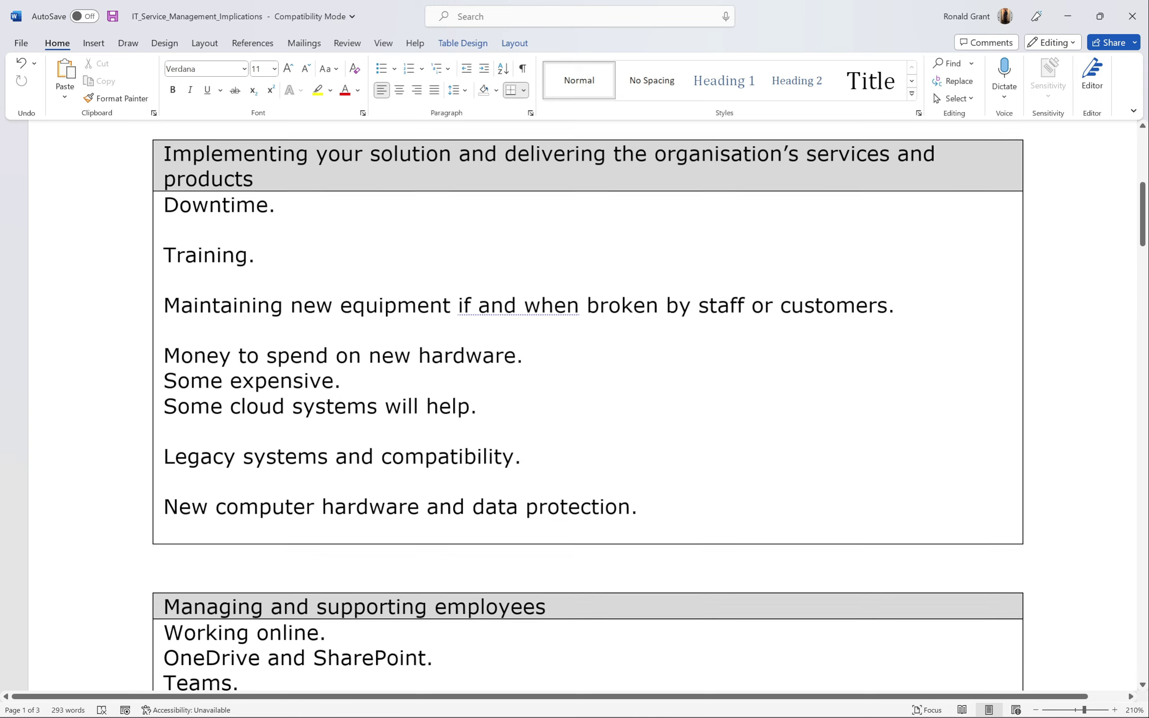
scroll(582, 404, up, 3)
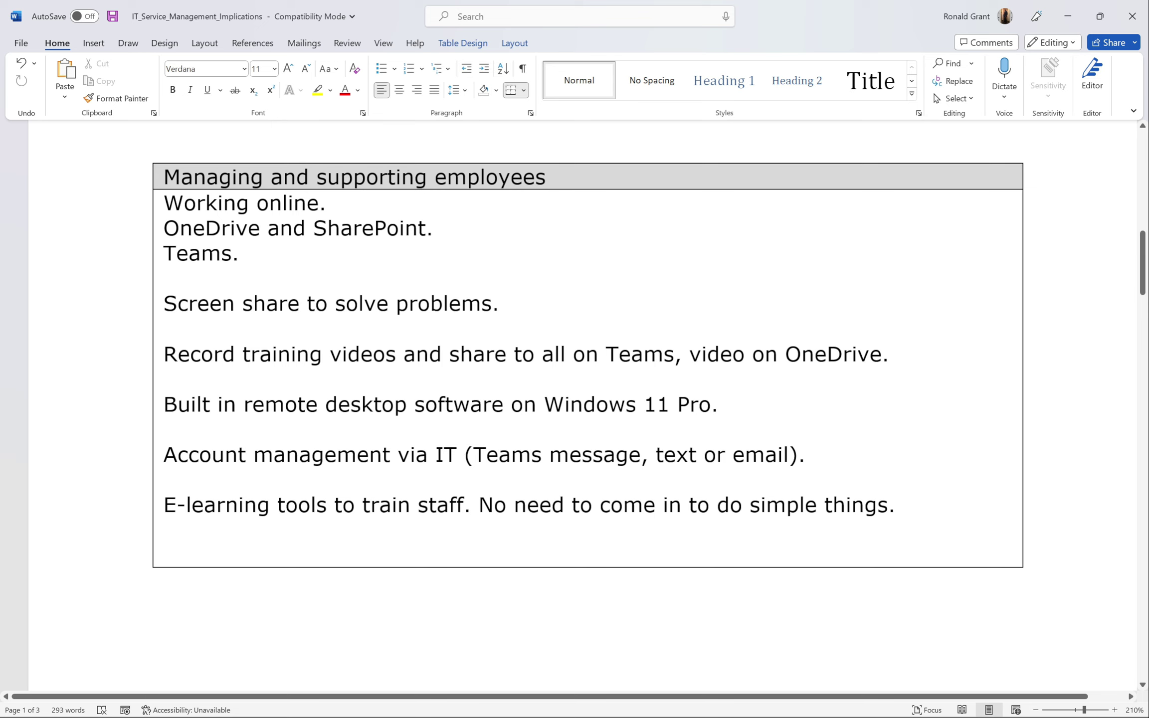
scroll(582, 404, up, 1)
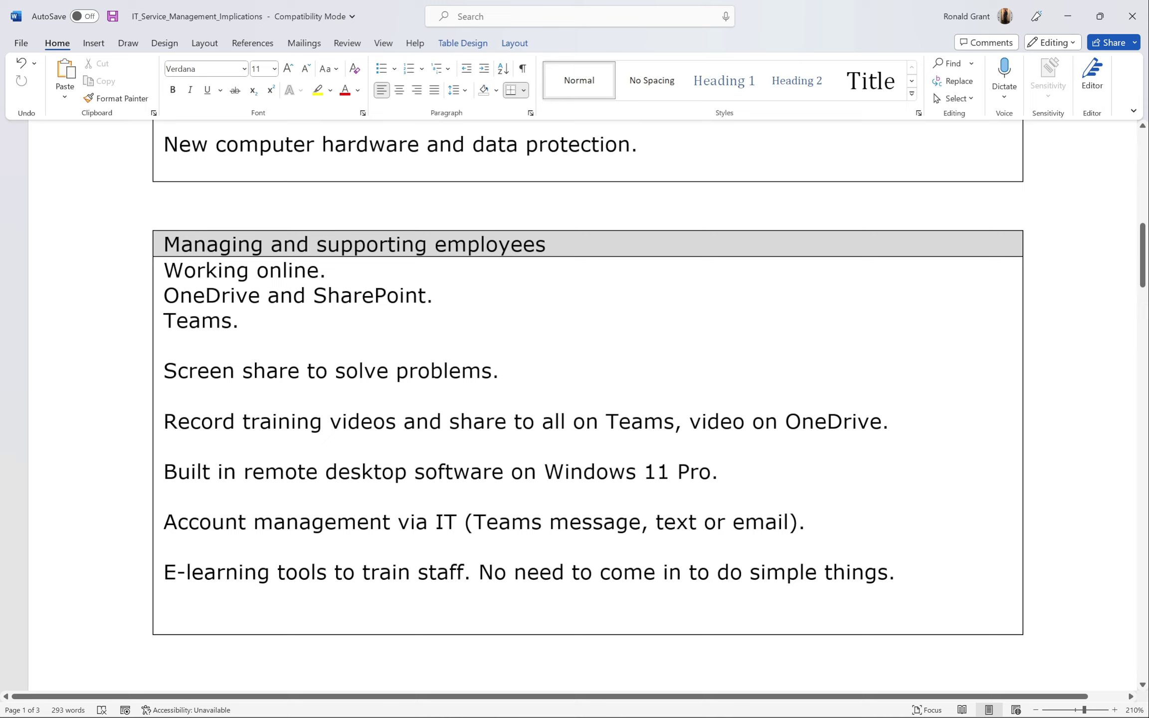
key(shift+Left)
key(shift+Left)
key(shift+Left)
key(shift+Left)
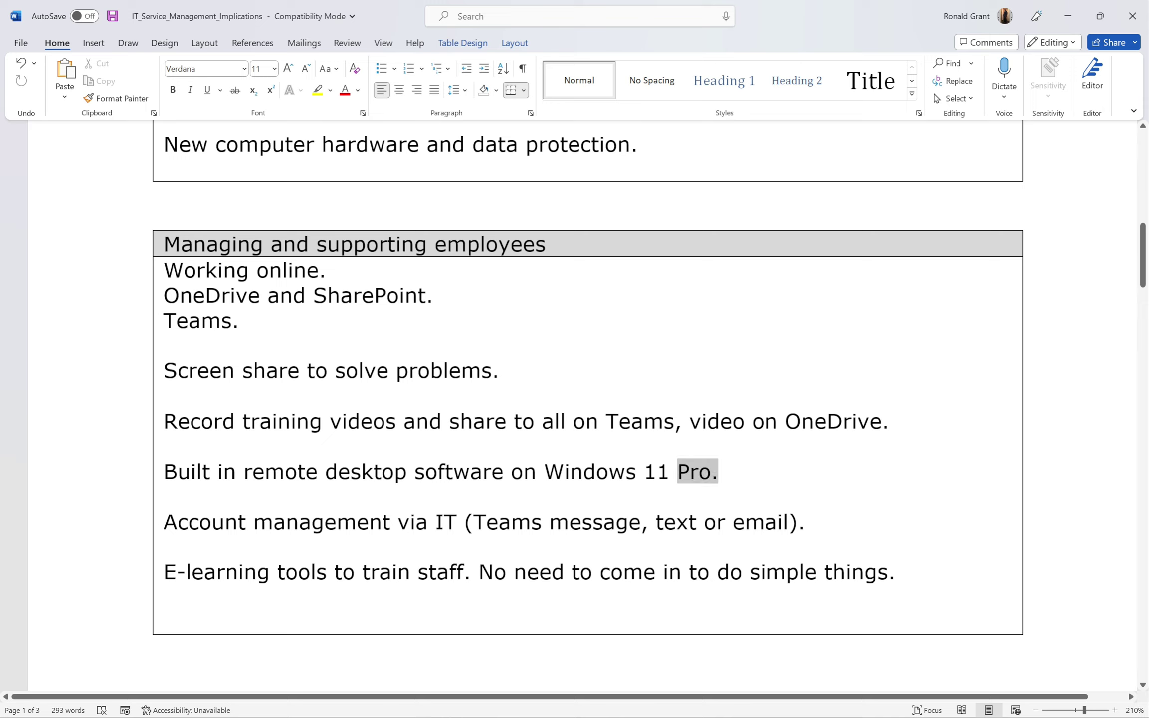
click(170, 483)
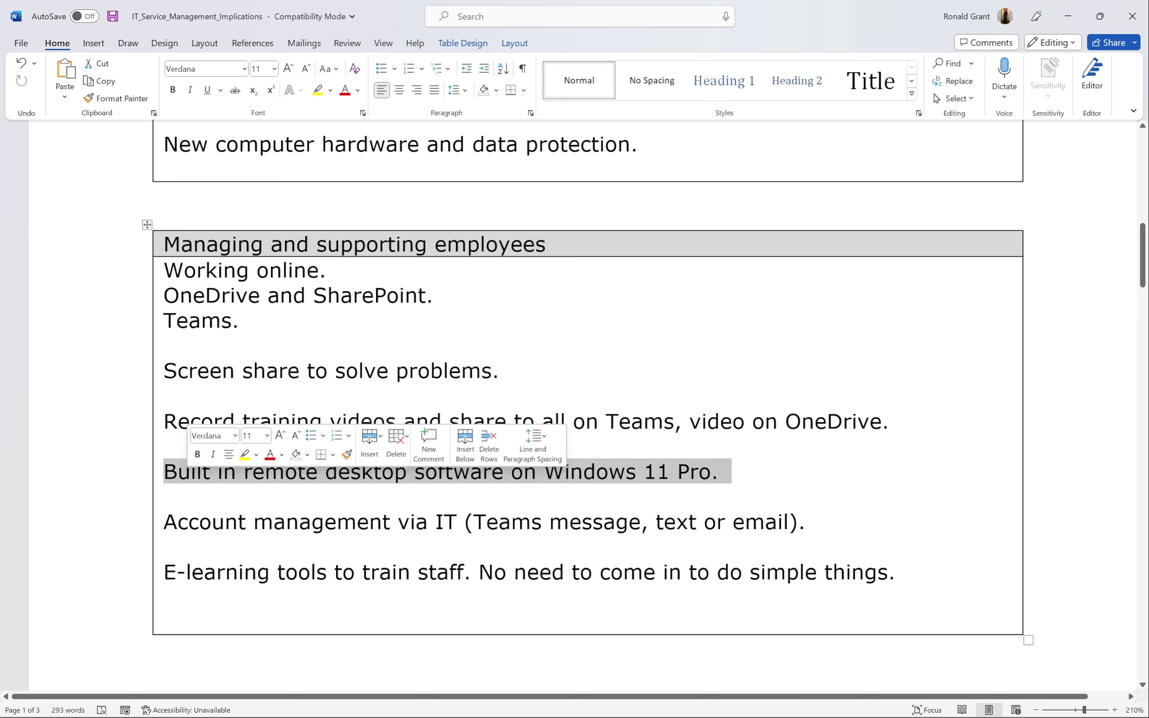
- Check the Working online, OneDrive and SharePoint, and Teams lines, ending with all three selected
click(239, 321)
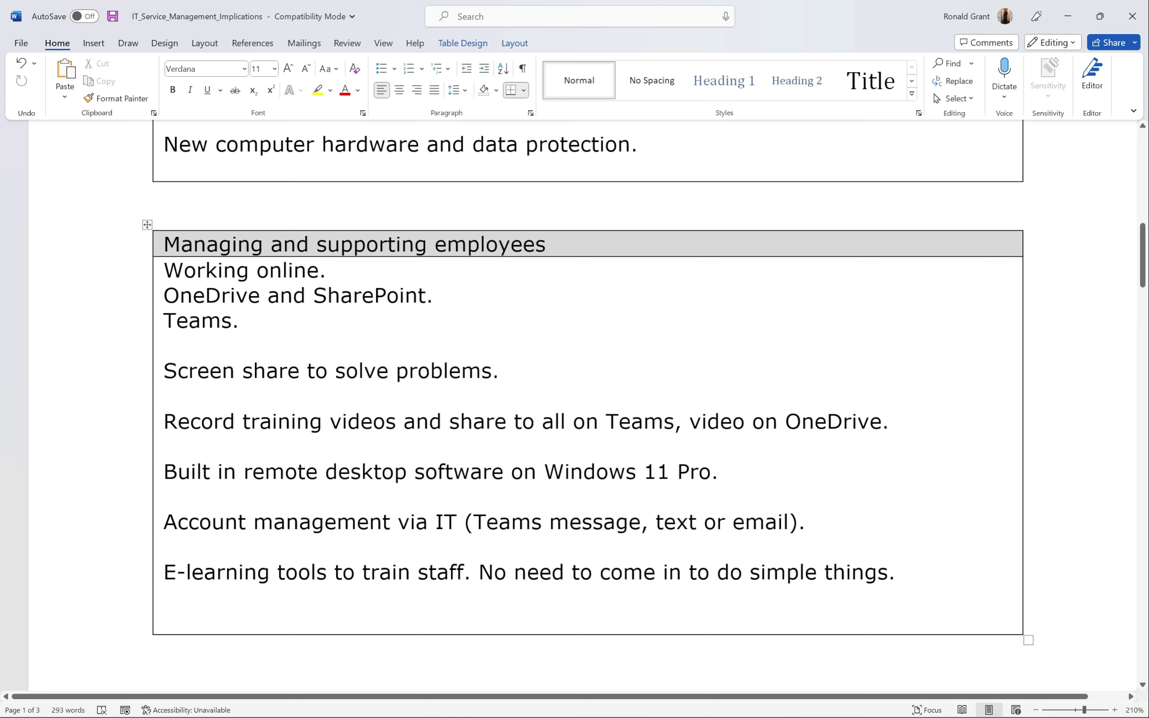
click(167, 270)
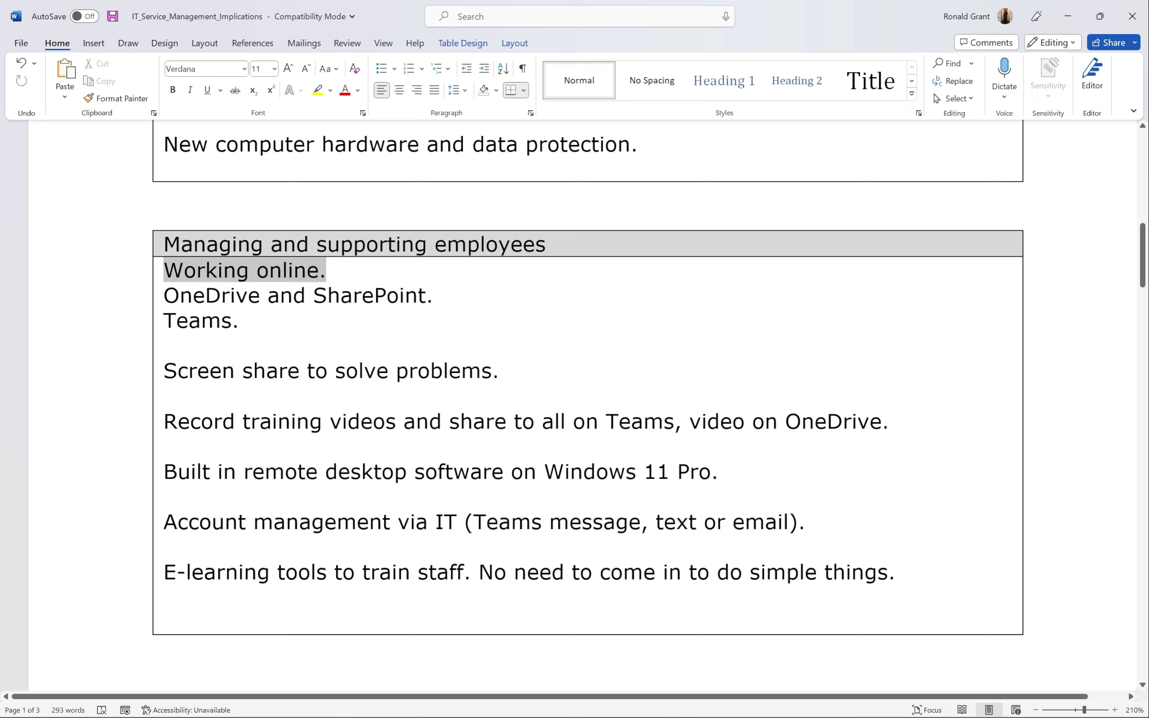
click(165, 346)
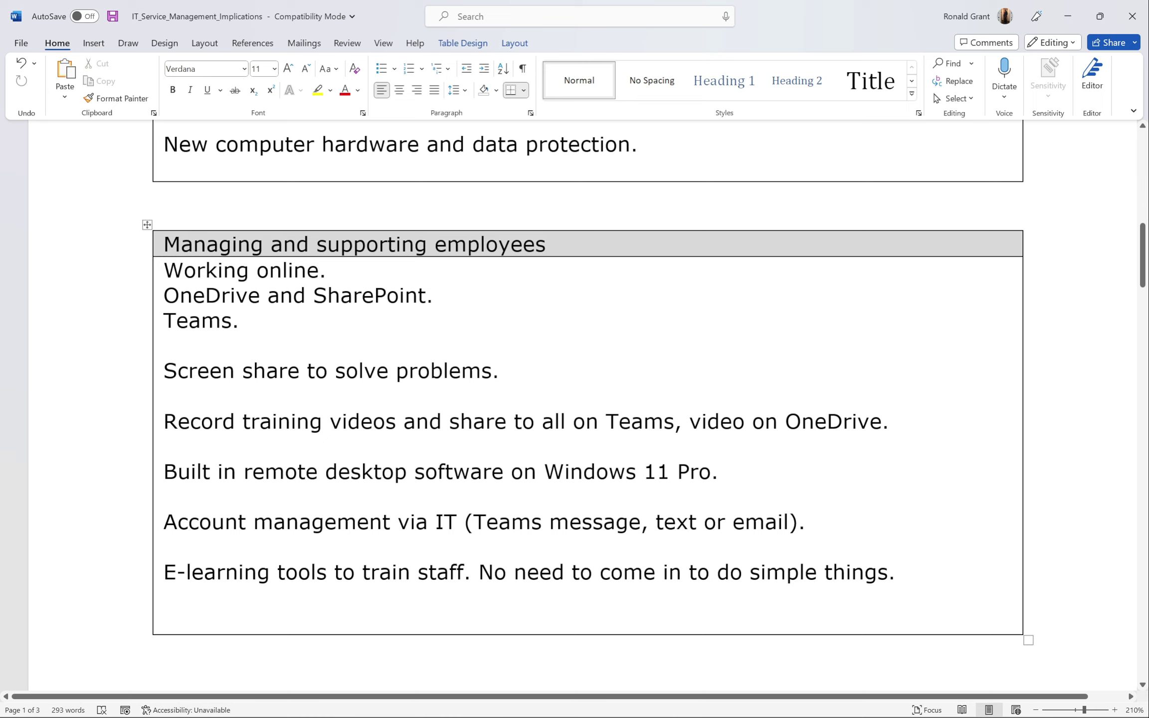
click(167, 296)
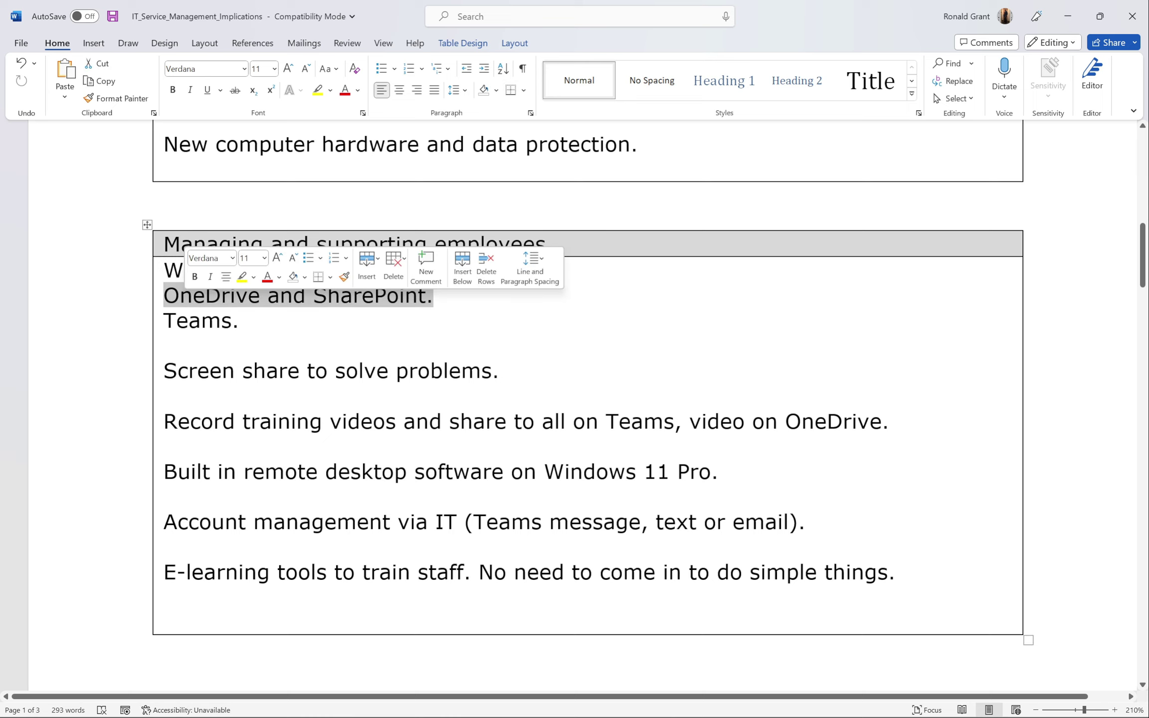
click(239, 321)
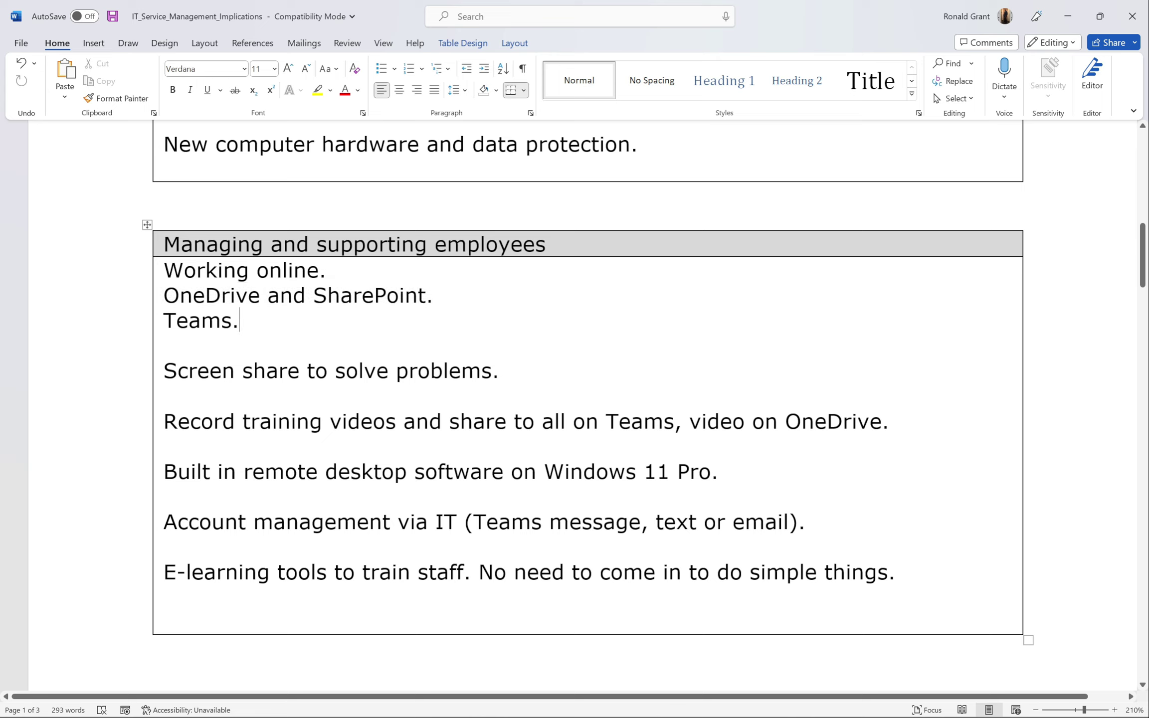
drag(239, 320, 164, 270)
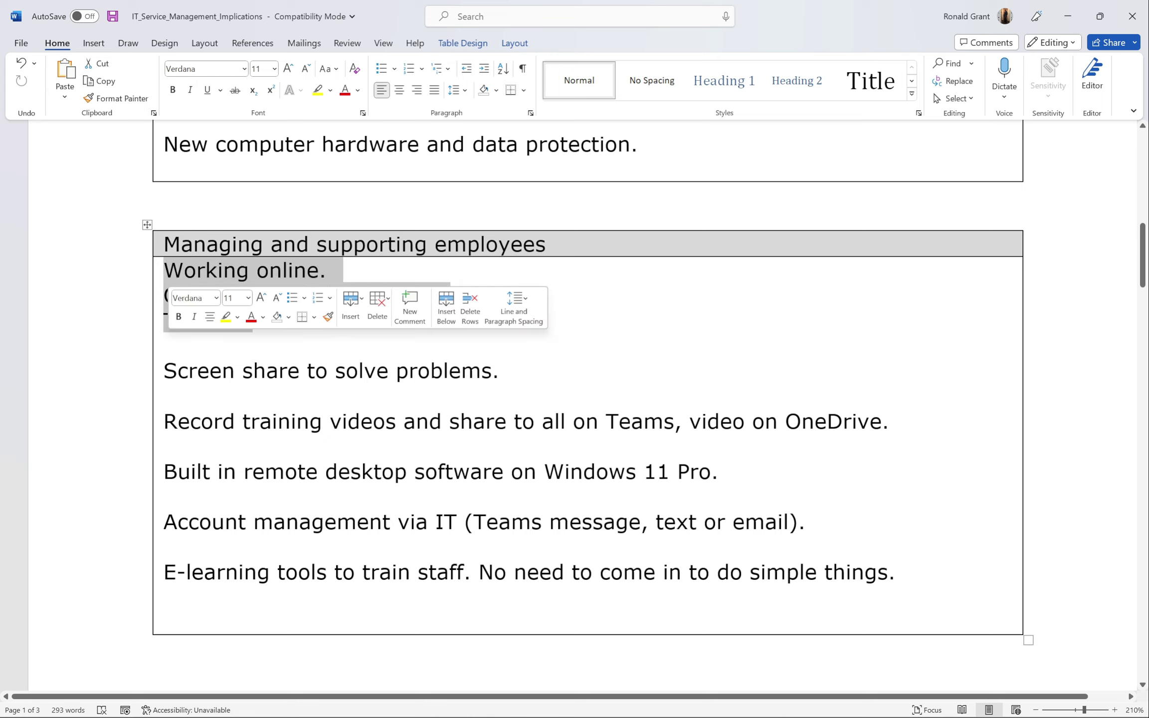
- Click below 'Computer misuse act. Why?', then scroll through IT assets to the Ability to respond table
scroll(365, 470, down, 4)
scroll(365, 469, up, 15)
scroll(364, 469, down, 7)
scroll(365, 470, up, 3)
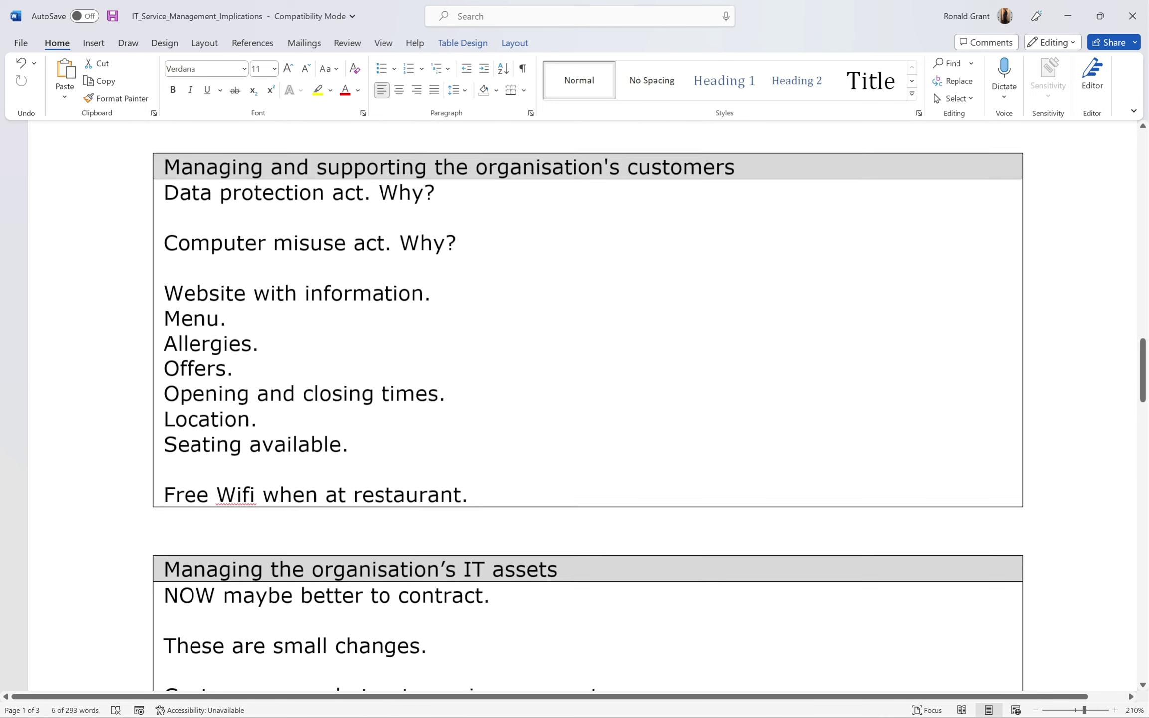
scroll(298, 354, up, 2)
click(298, 354)
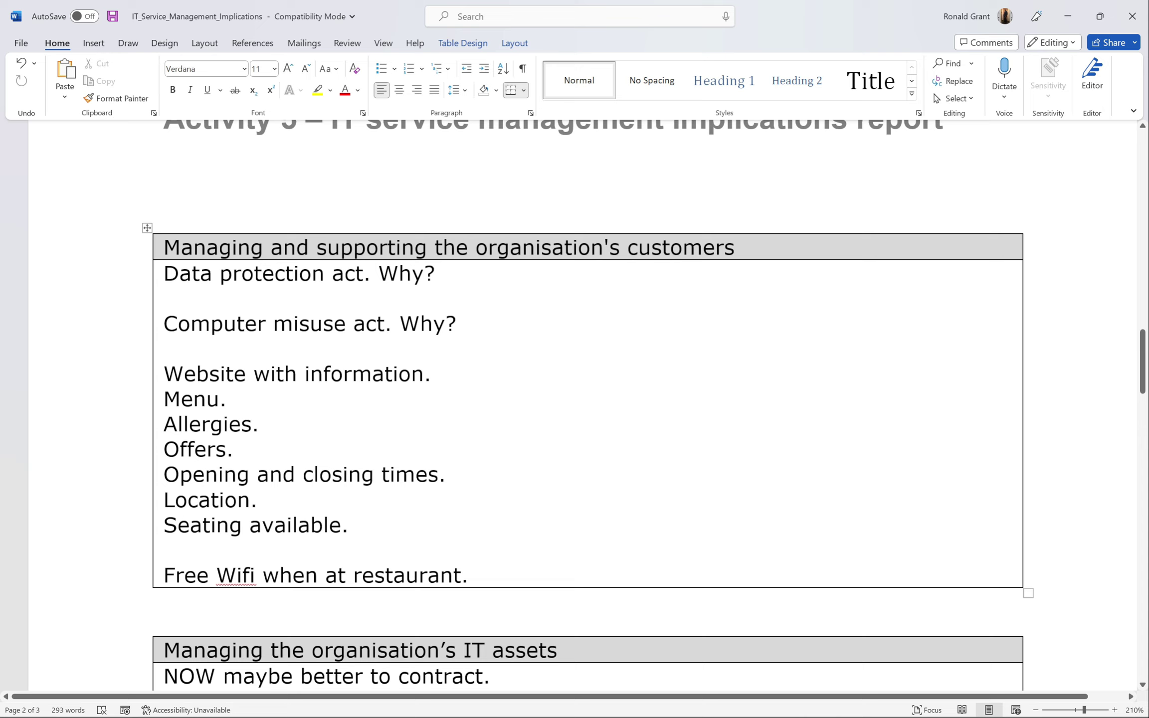
scroll(588, 404, down, 9)
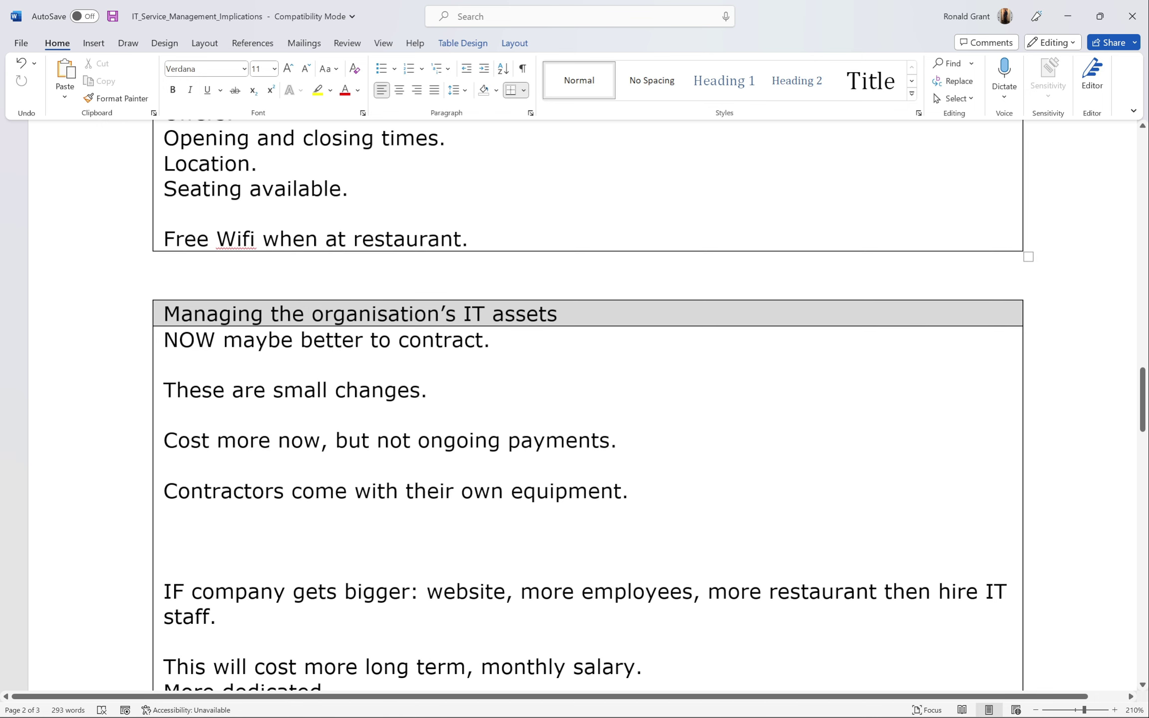
scroll(587, 404, down, 1)
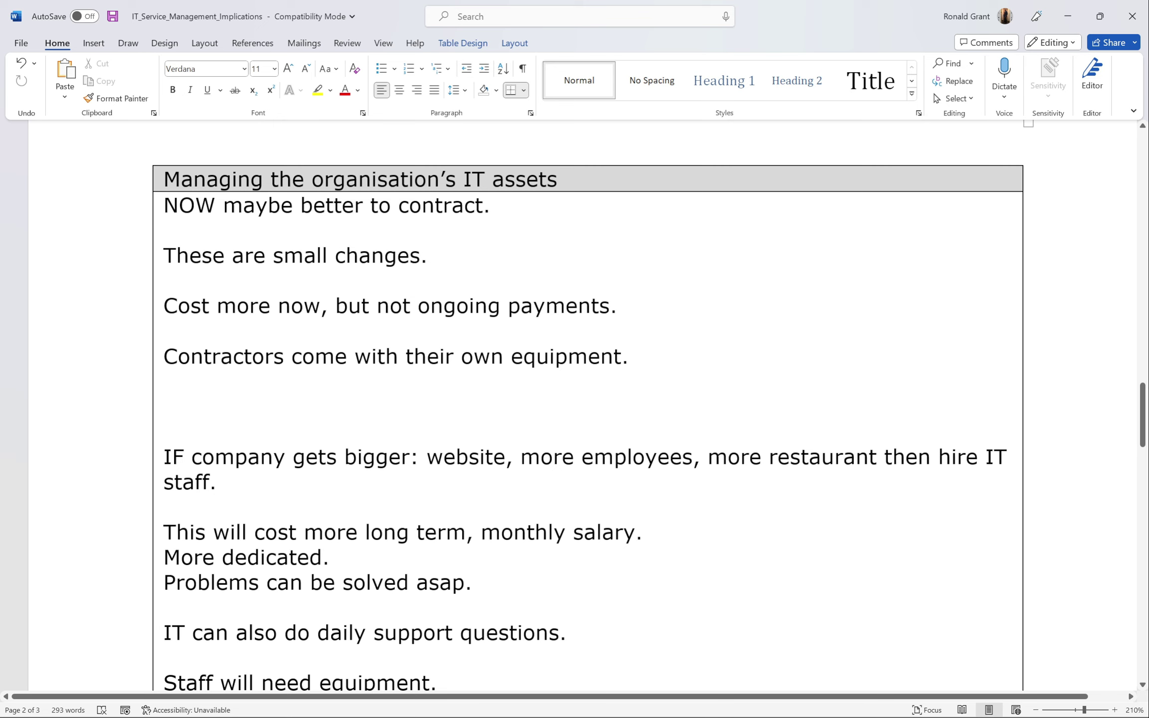
scroll(587, 404, down, 7)
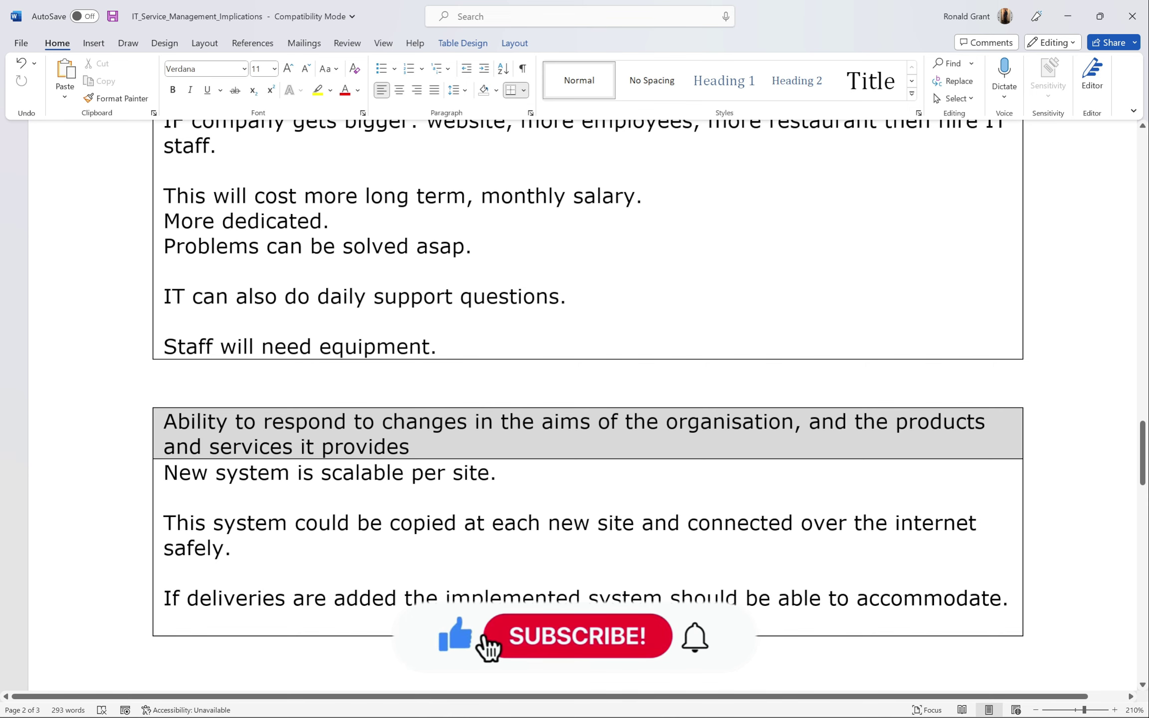
- Scroll past the scalability table down to the Activity 5 table on page 3
scroll(587, 404, down, 8)
scroll(587, 404, up, 5)
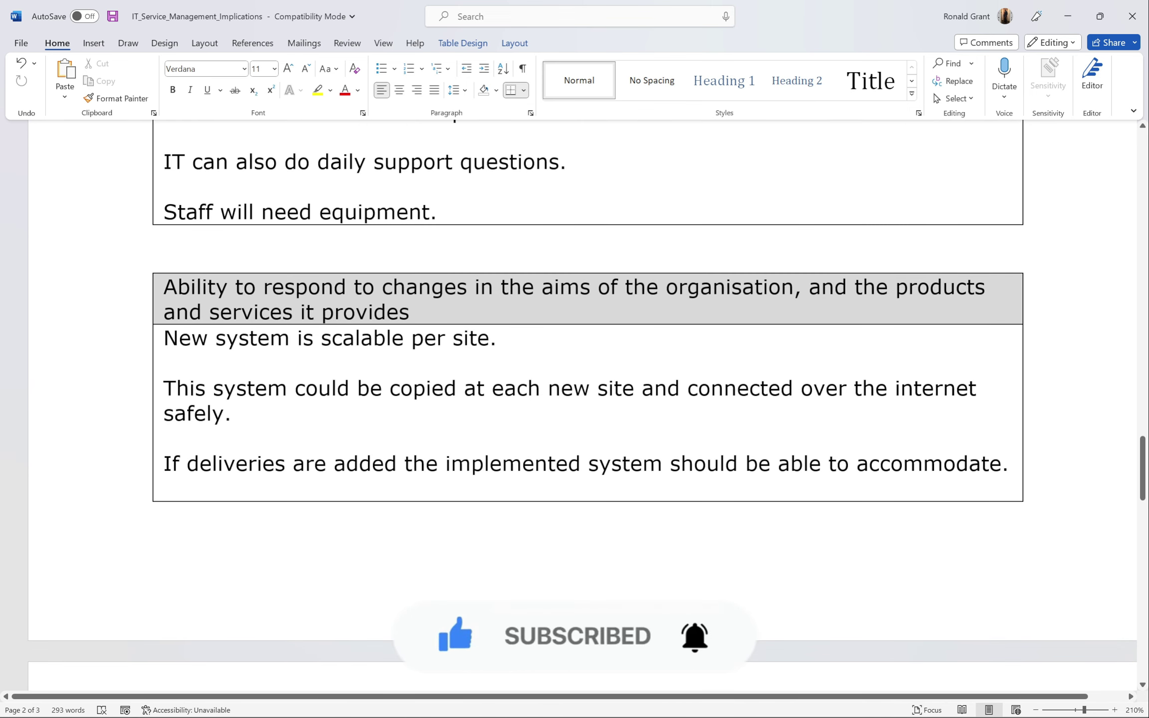
scroll(587, 404, down, 9)
scroll(588, 404, up, 8)
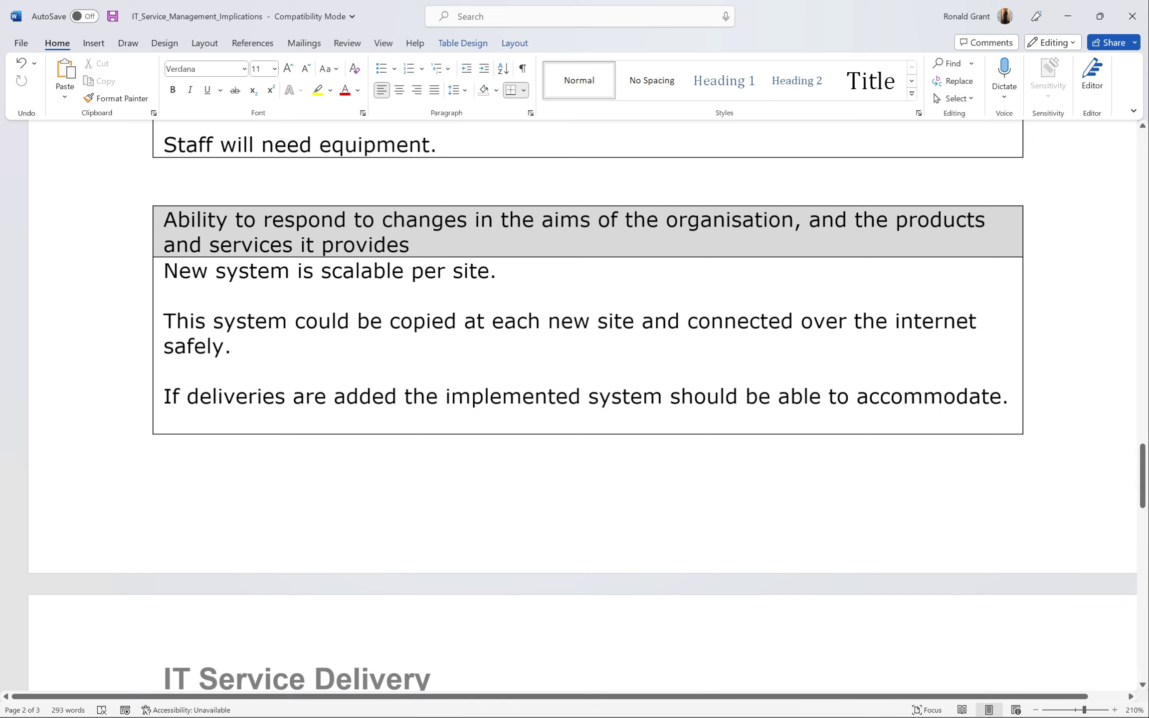
scroll(583, 349, down, 6)
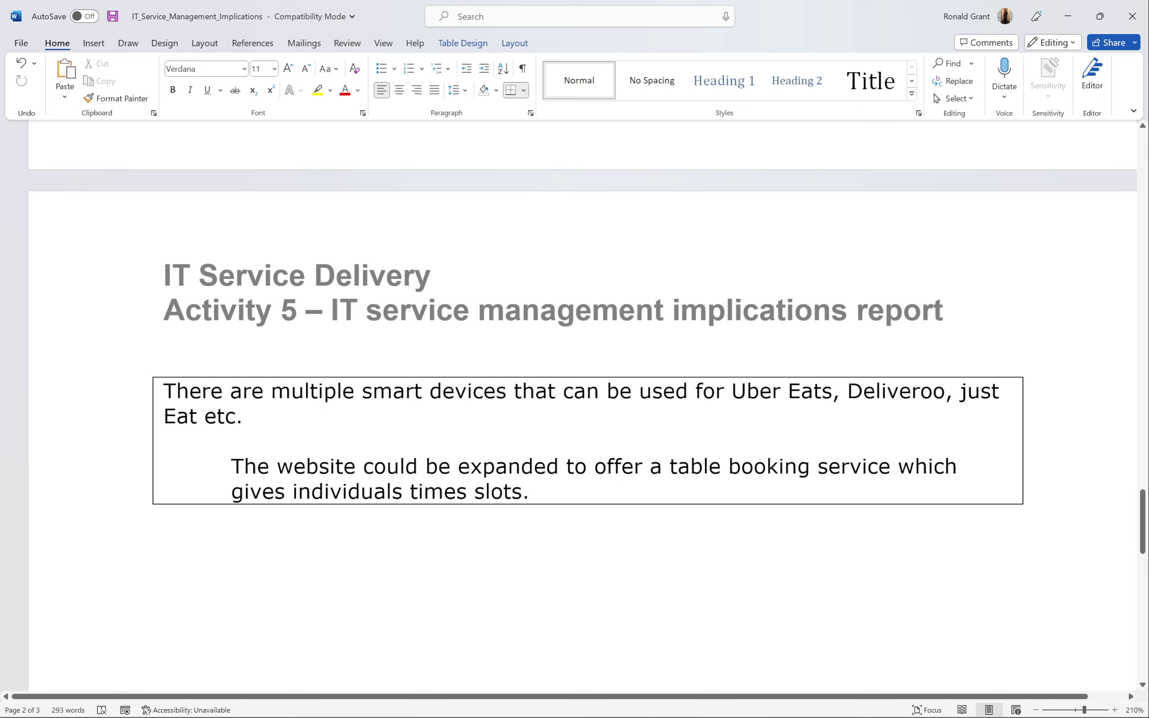